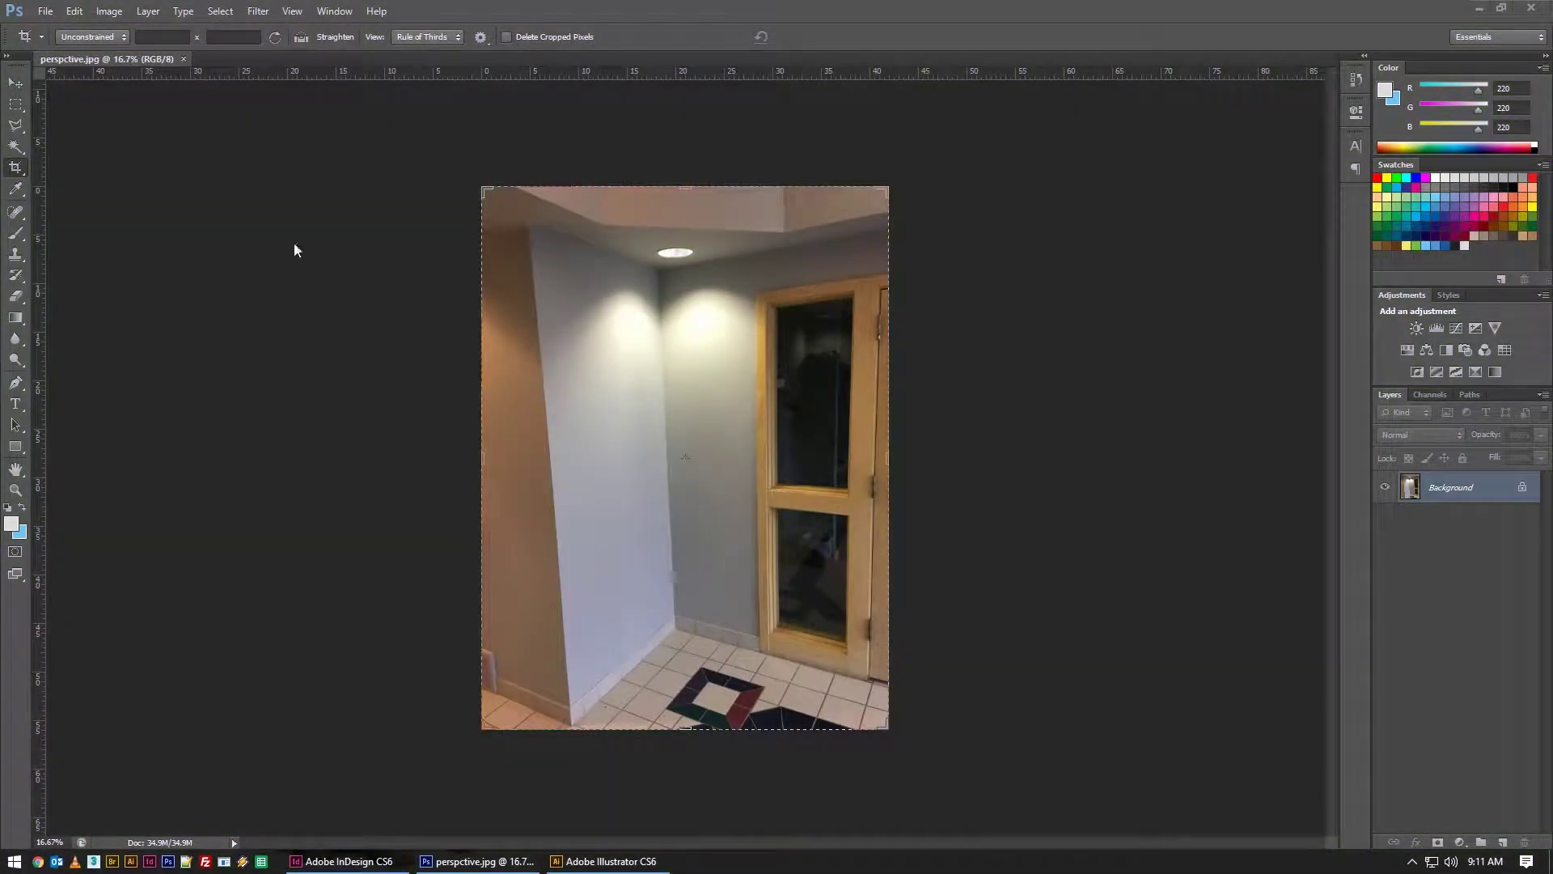
- Zoom in on the white wall and frame the wall, ceiling light and floor tiles in view
{"action": "left_click", "coordinate": [17, 84]}
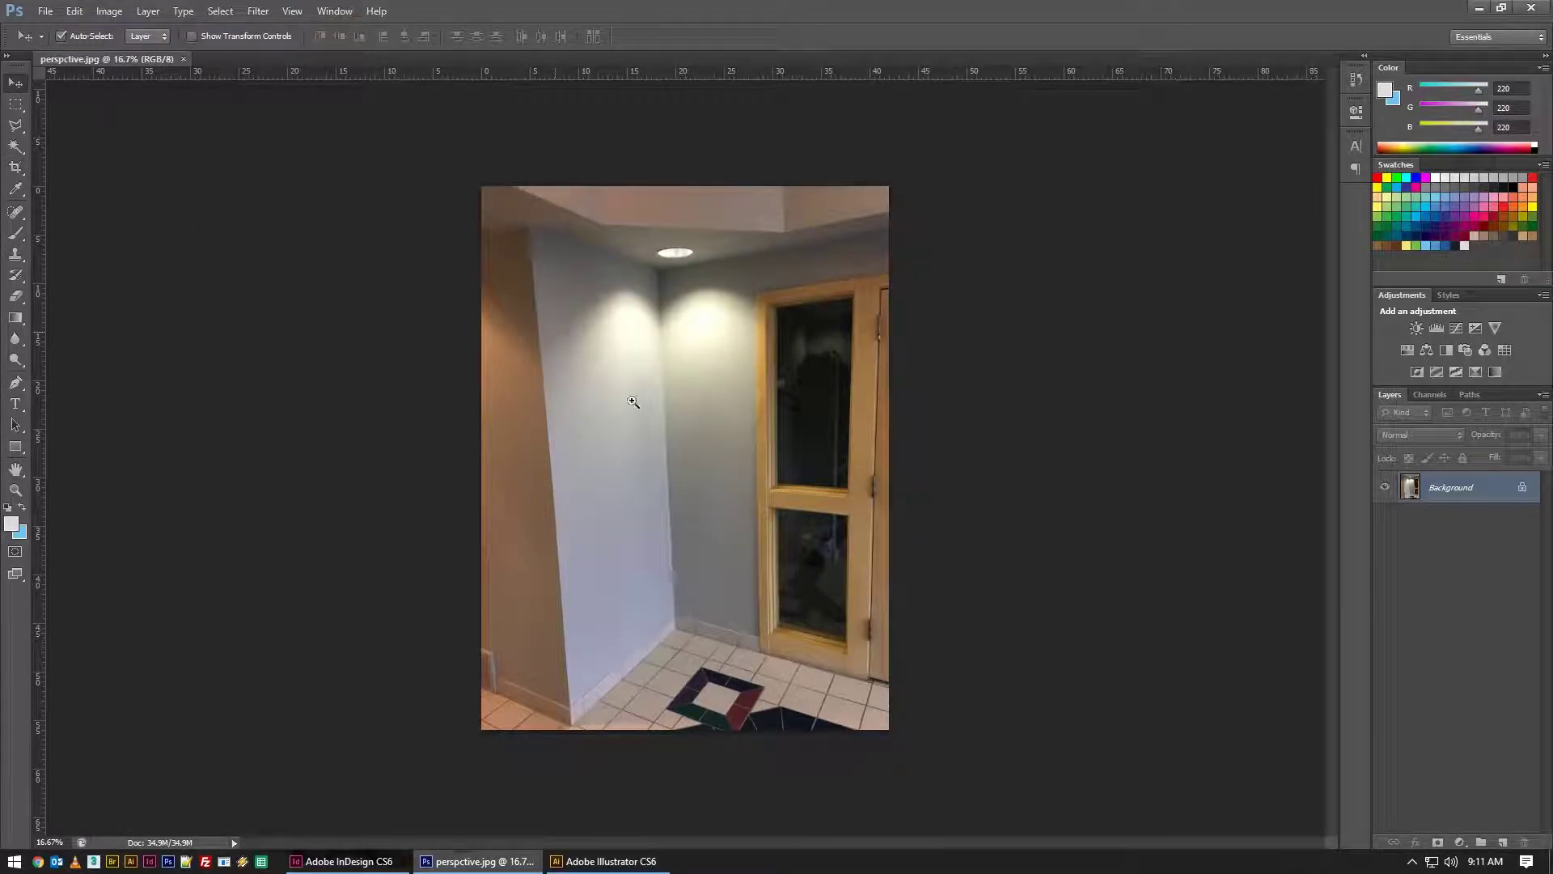
{"action": "left_click", "coordinate": [717, 492], "text": "ctrl"}
{"action": "left_click", "coordinate": [717, 492], "text": "ctrl"}
{"action": "left_click_drag", "start_coordinate": [749, 488], "coordinate": [522, 340]}
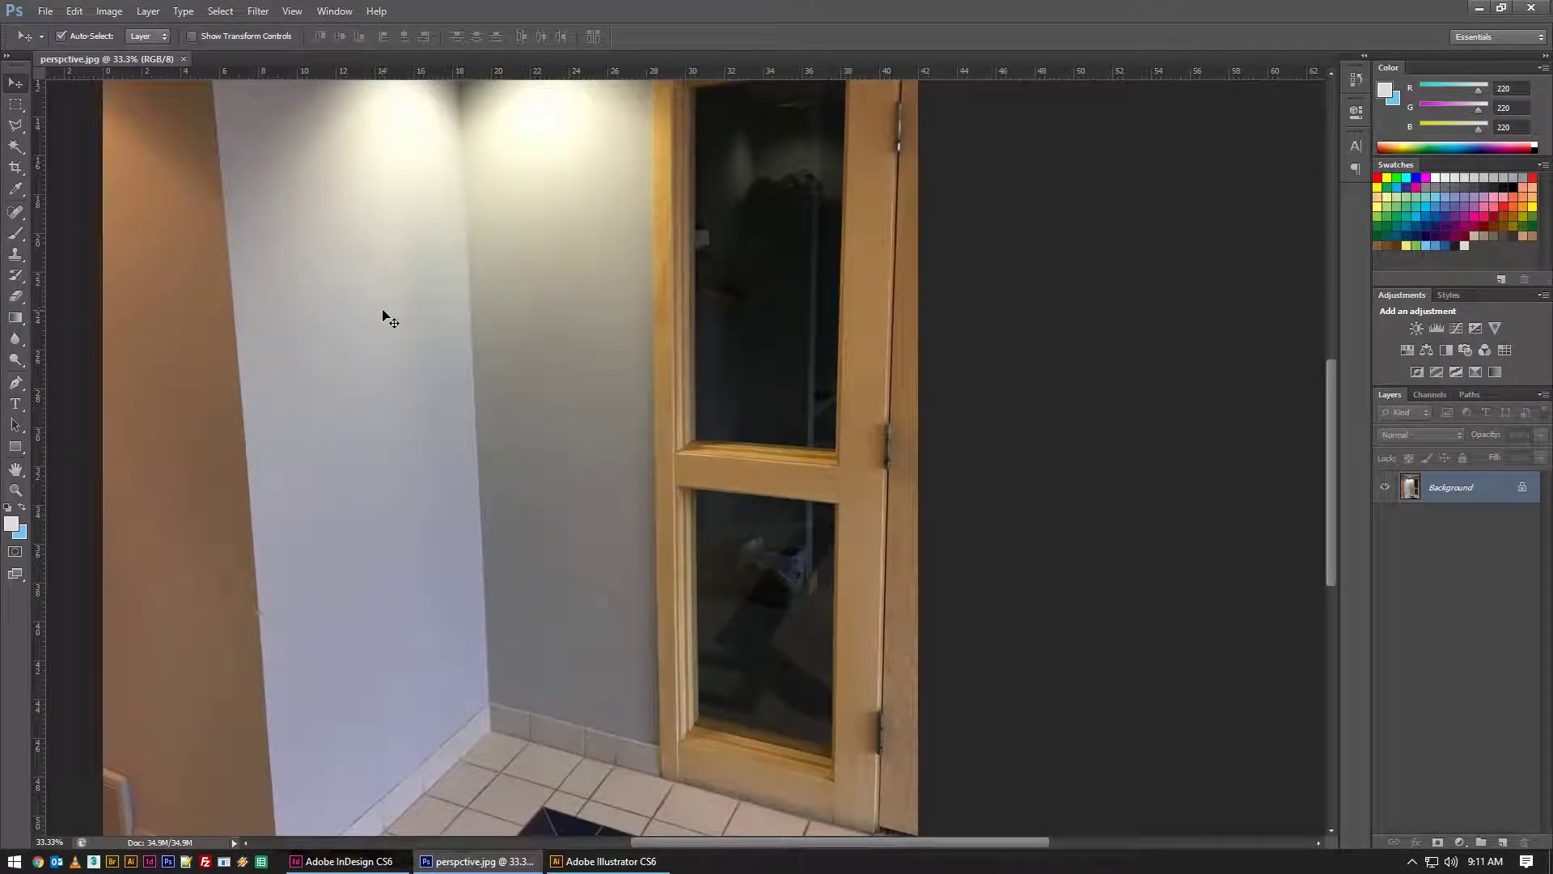
{"action": "left_click_drag", "start_coordinate": [416, 409], "coordinate": [472, 329]}
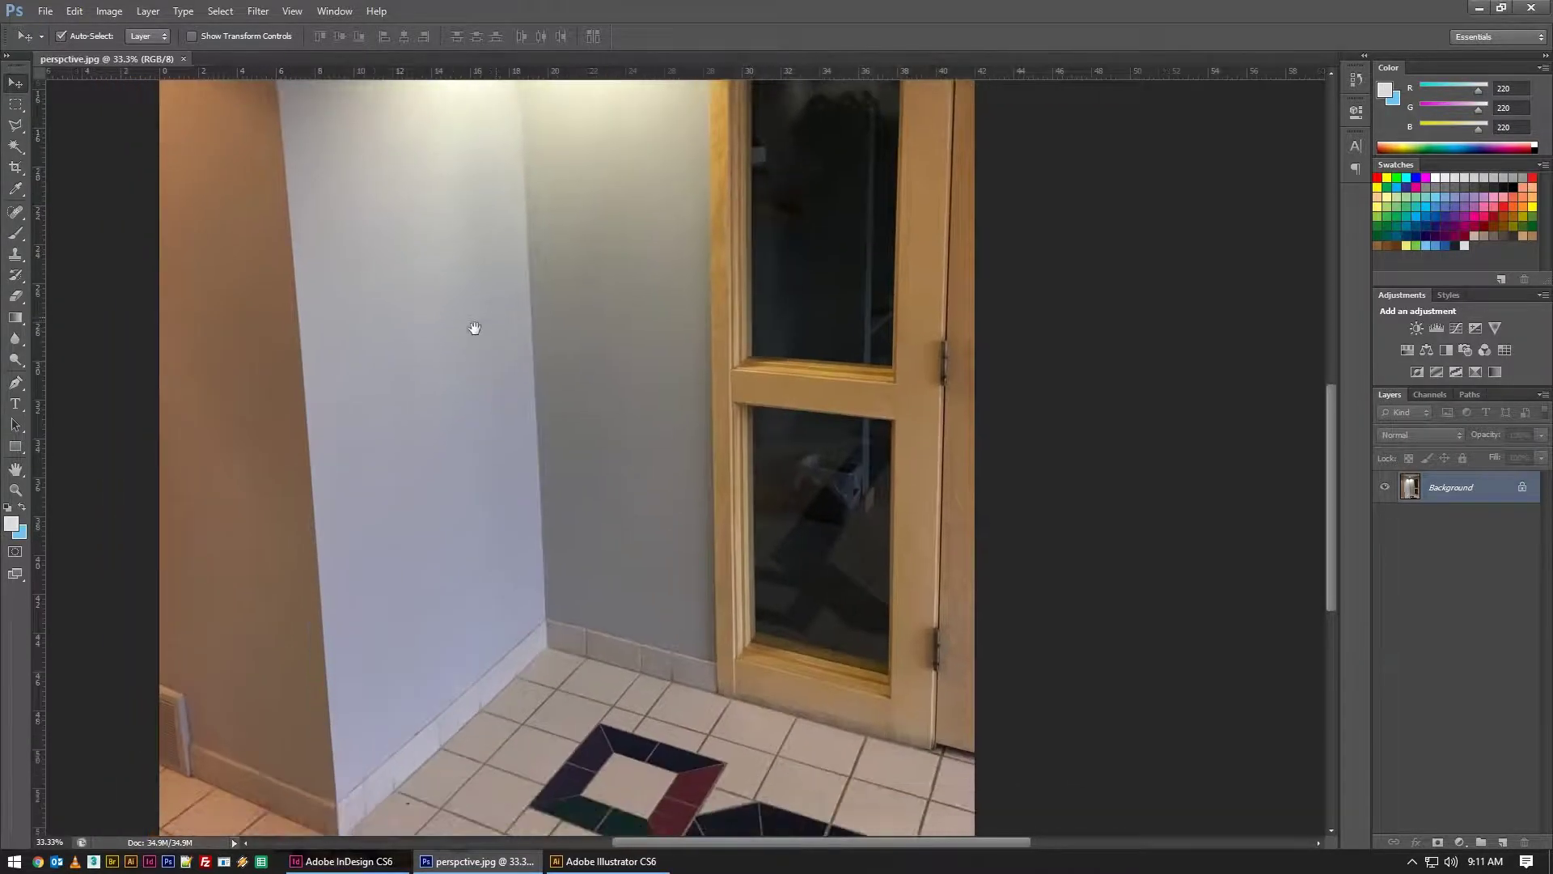
{"action": "left_click_drag", "start_coordinate": [503, 450], "coordinate": [497, 400]}
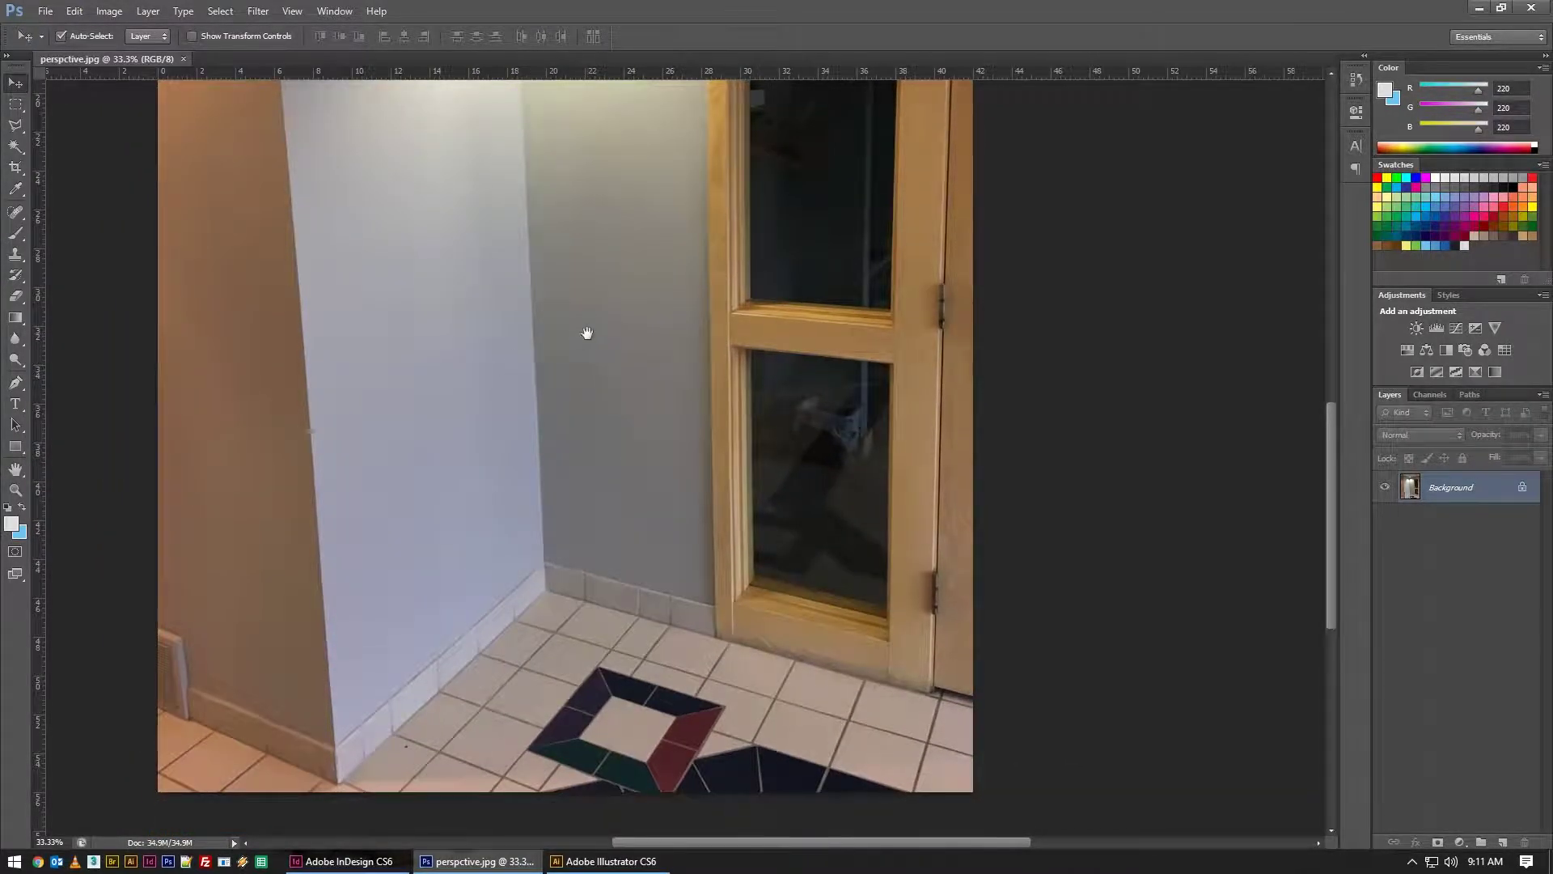
{"action": "left_click_drag", "start_coordinate": [590, 332], "coordinate": [582, 399]}
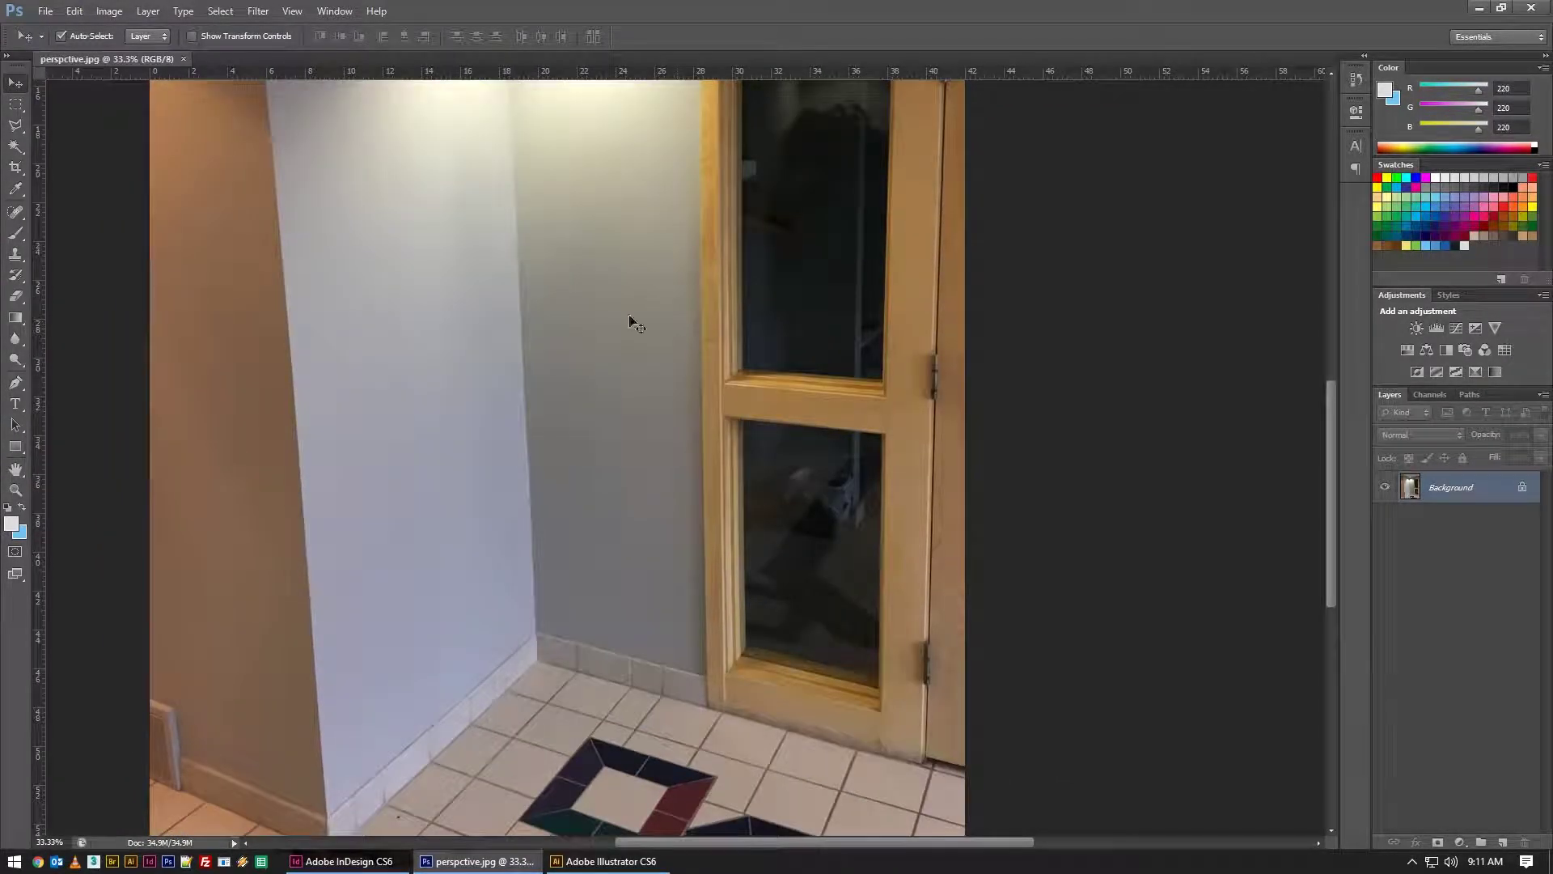
{"action": "left_click", "coordinate": [16, 168]}
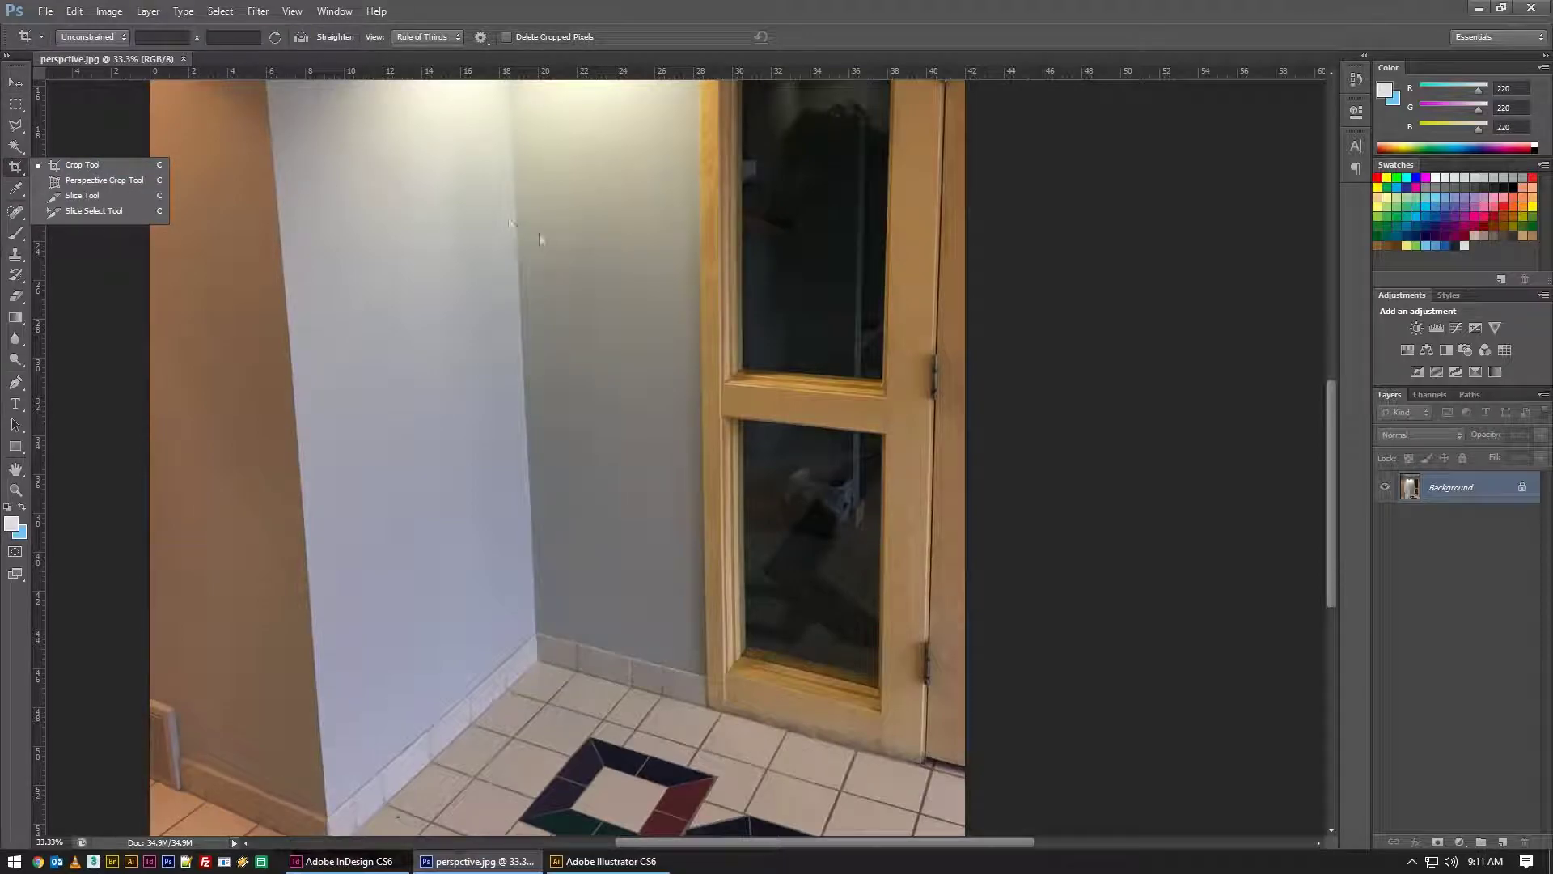
{"action": "left_click_drag", "start_coordinate": [555, 323], "coordinate": [591, 327]}
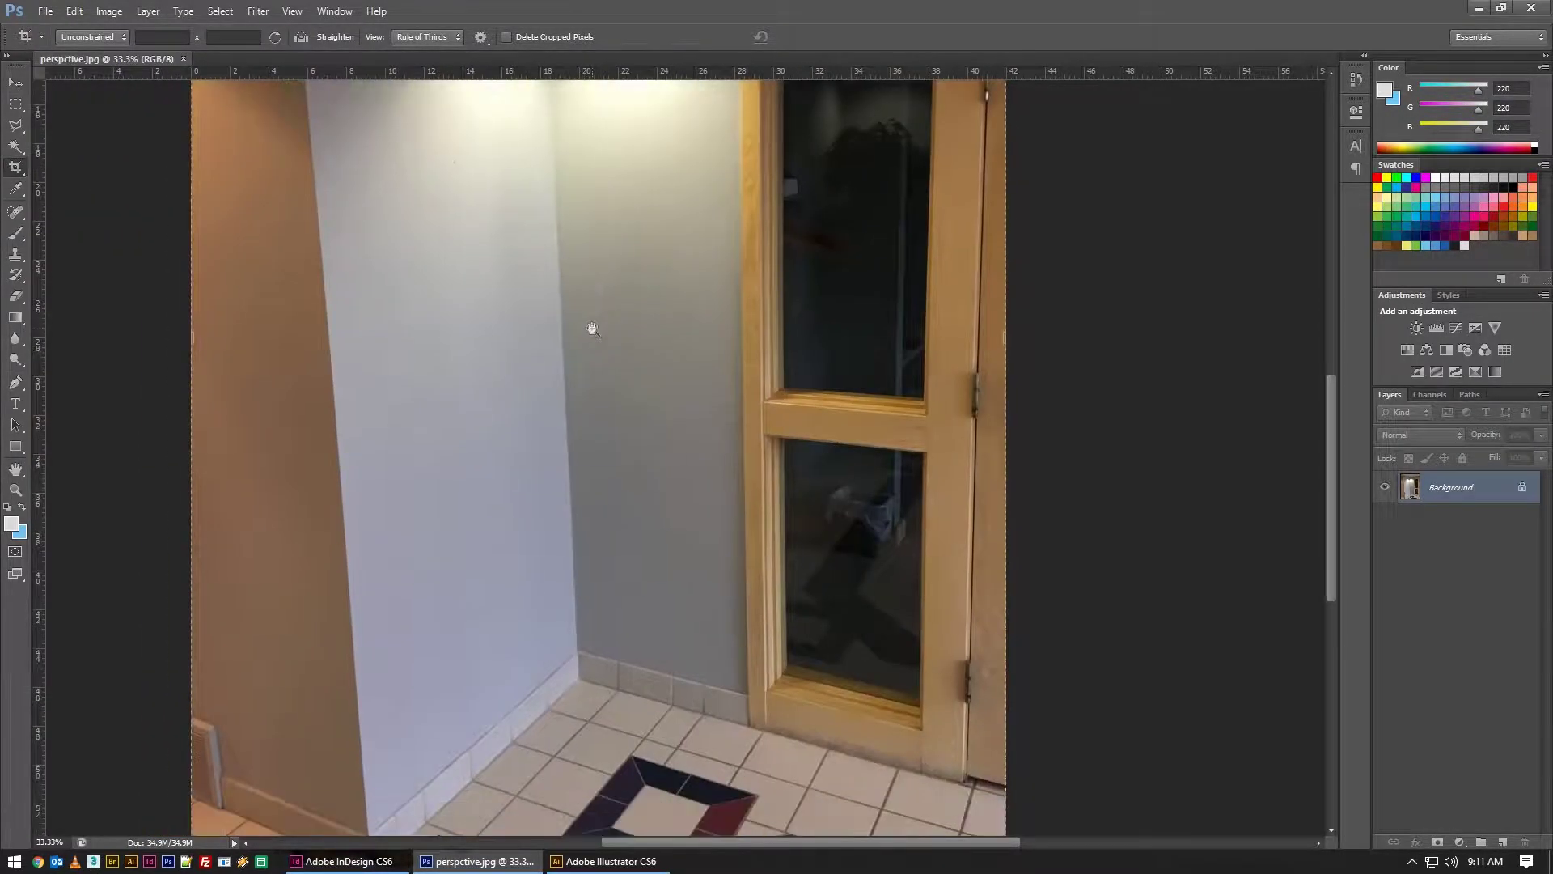
{"action": "scroll", "coordinate": [591, 327], "scroll_direction": "down", "scroll_amount": 1}
{"action": "scroll", "coordinate": [617, 389], "scroll_direction": "up", "scroll_amount": 3}
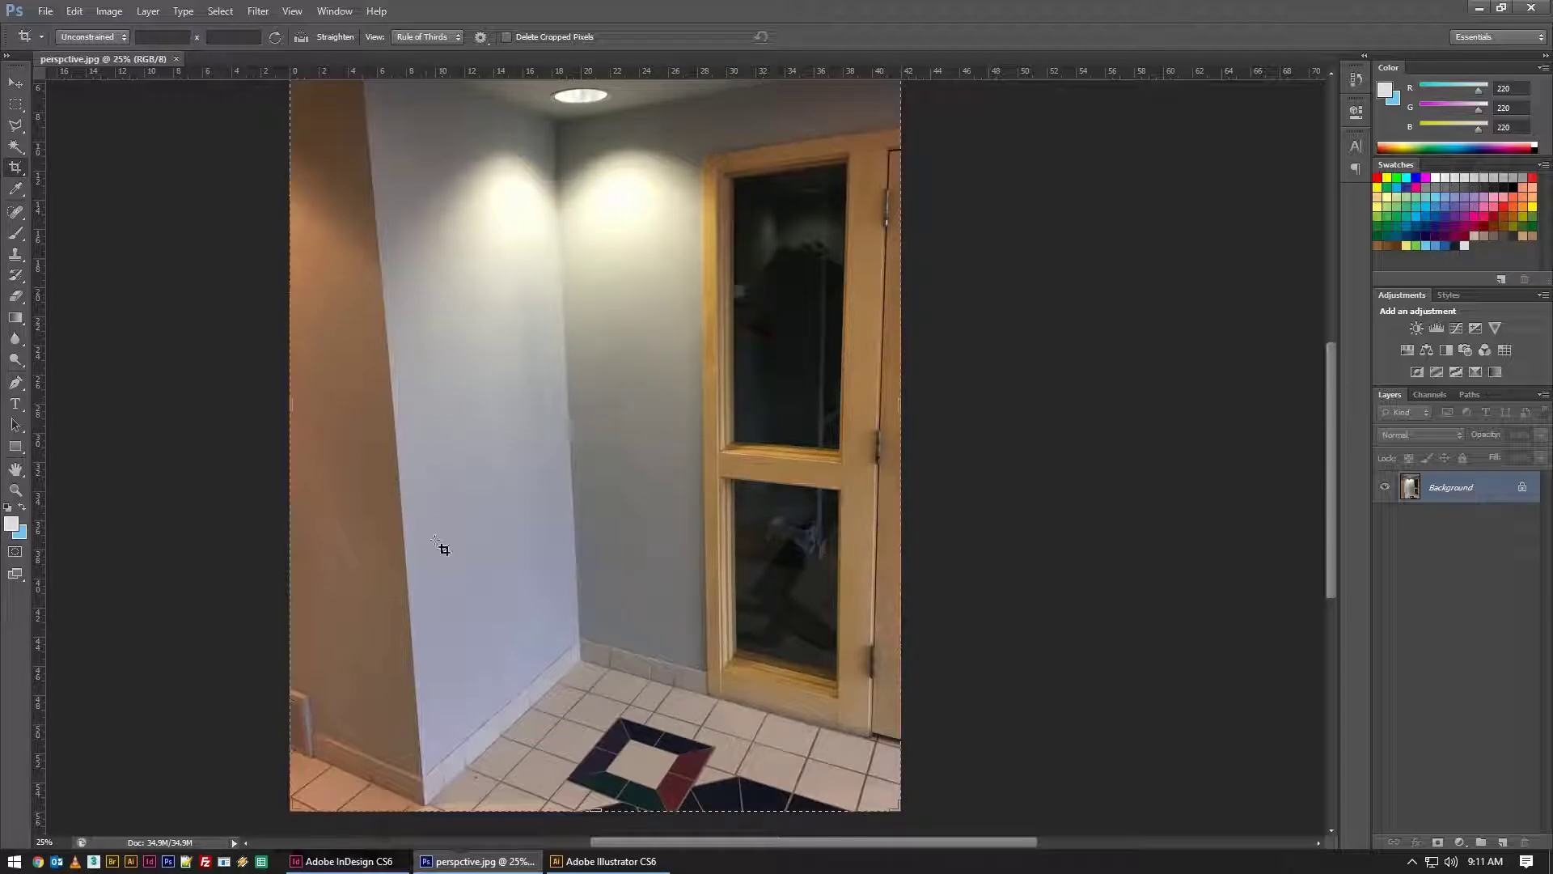
{"action": "left_click_drag", "start_coordinate": [627, 443], "coordinate": [649, 461]}
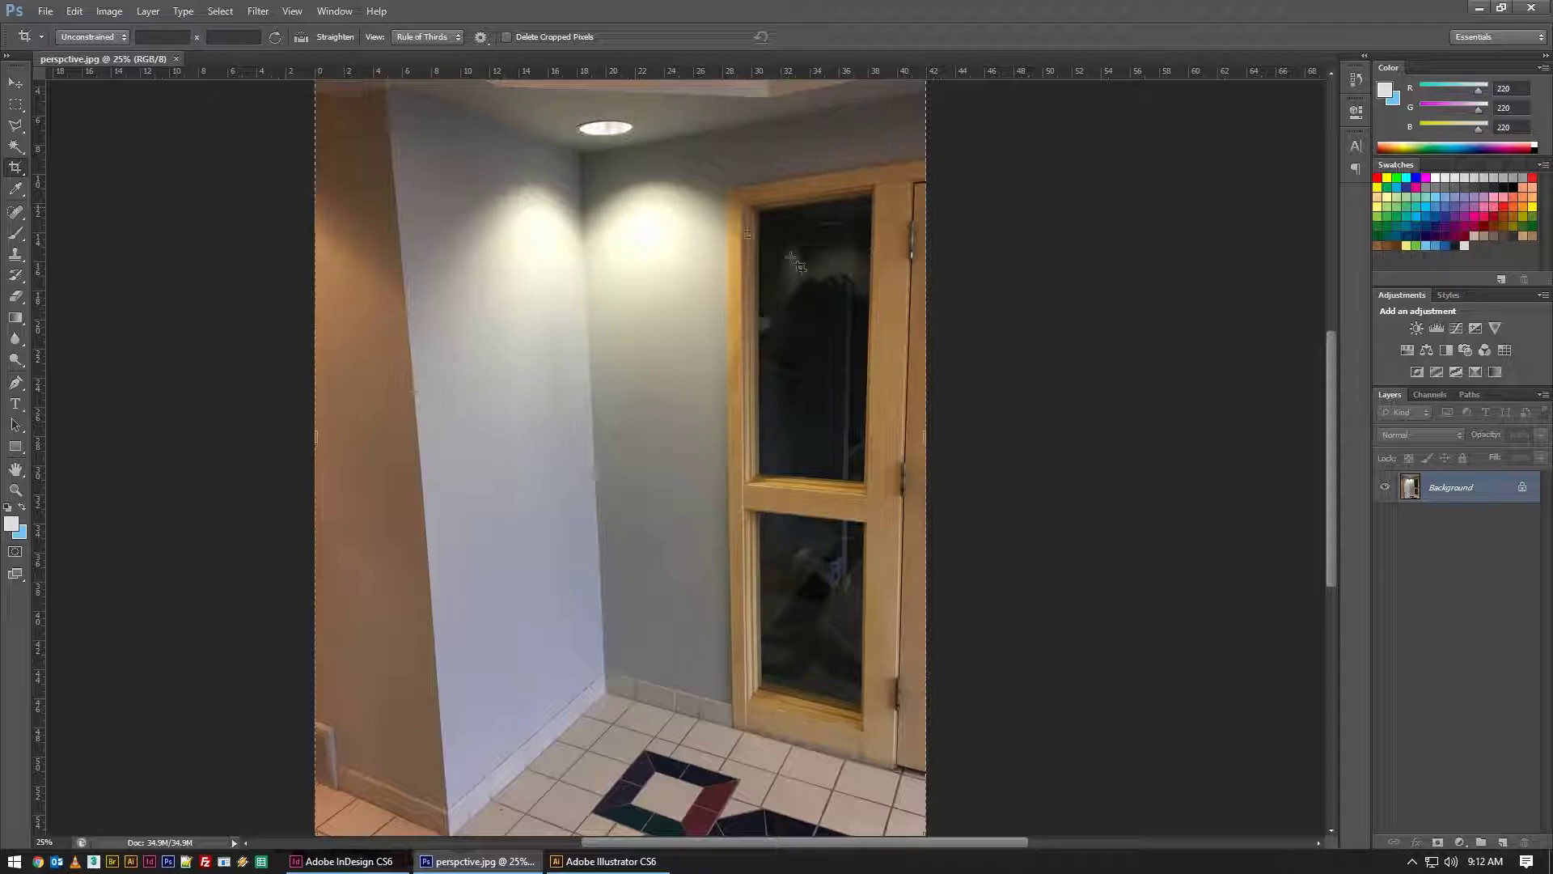
- With the Perspective Crop Tool, outline the white wall by clicking its four corners
{"action": "right_click", "coordinate": [20, 170]}
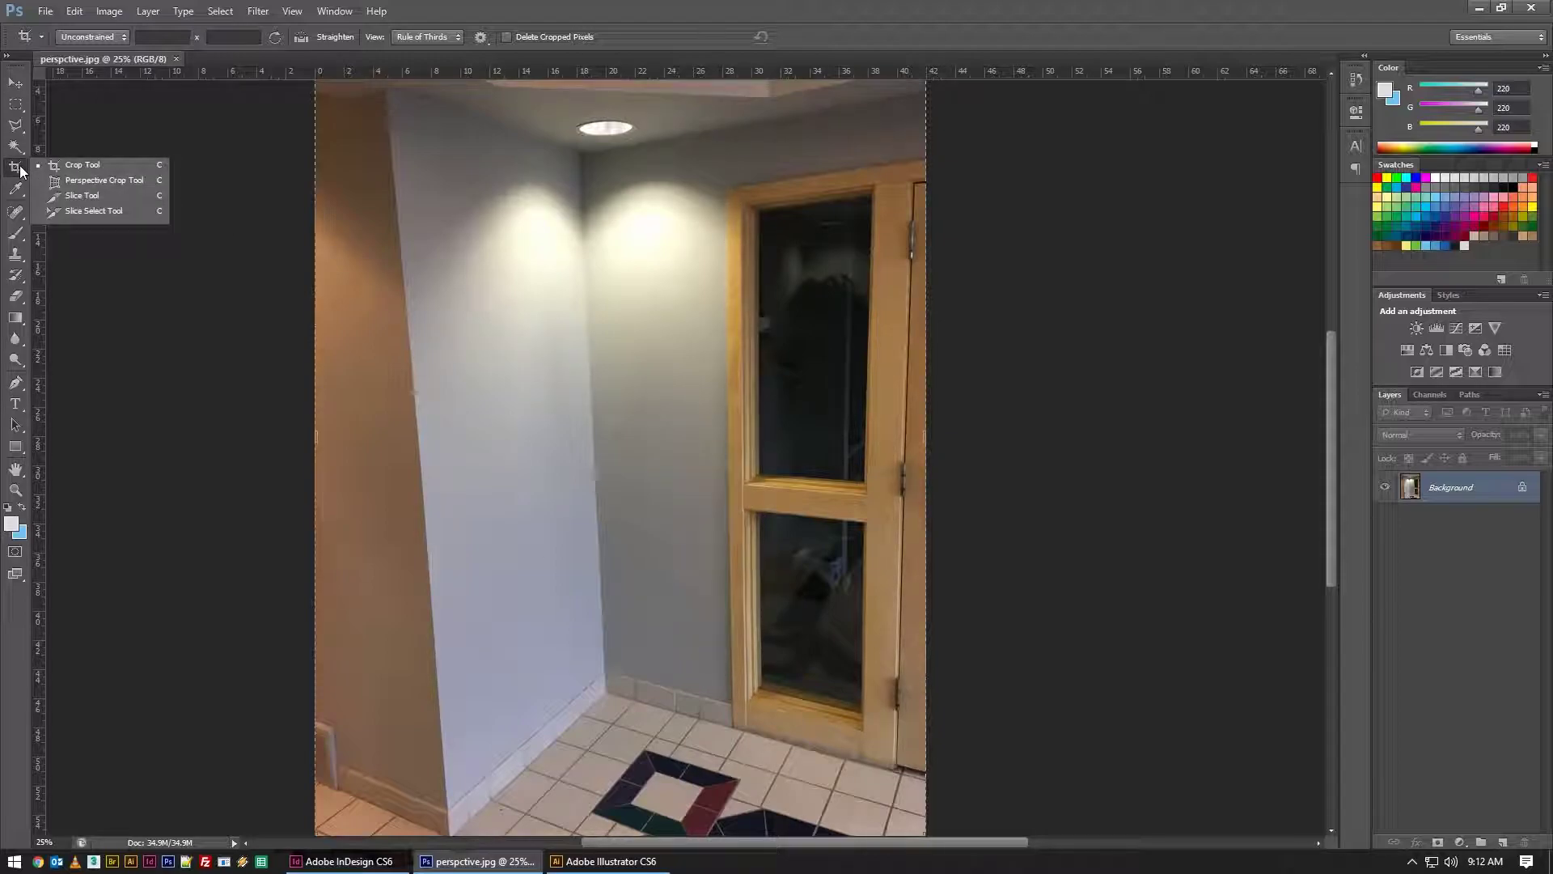
{"action": "left_click", "coordinate": [88, 184]}
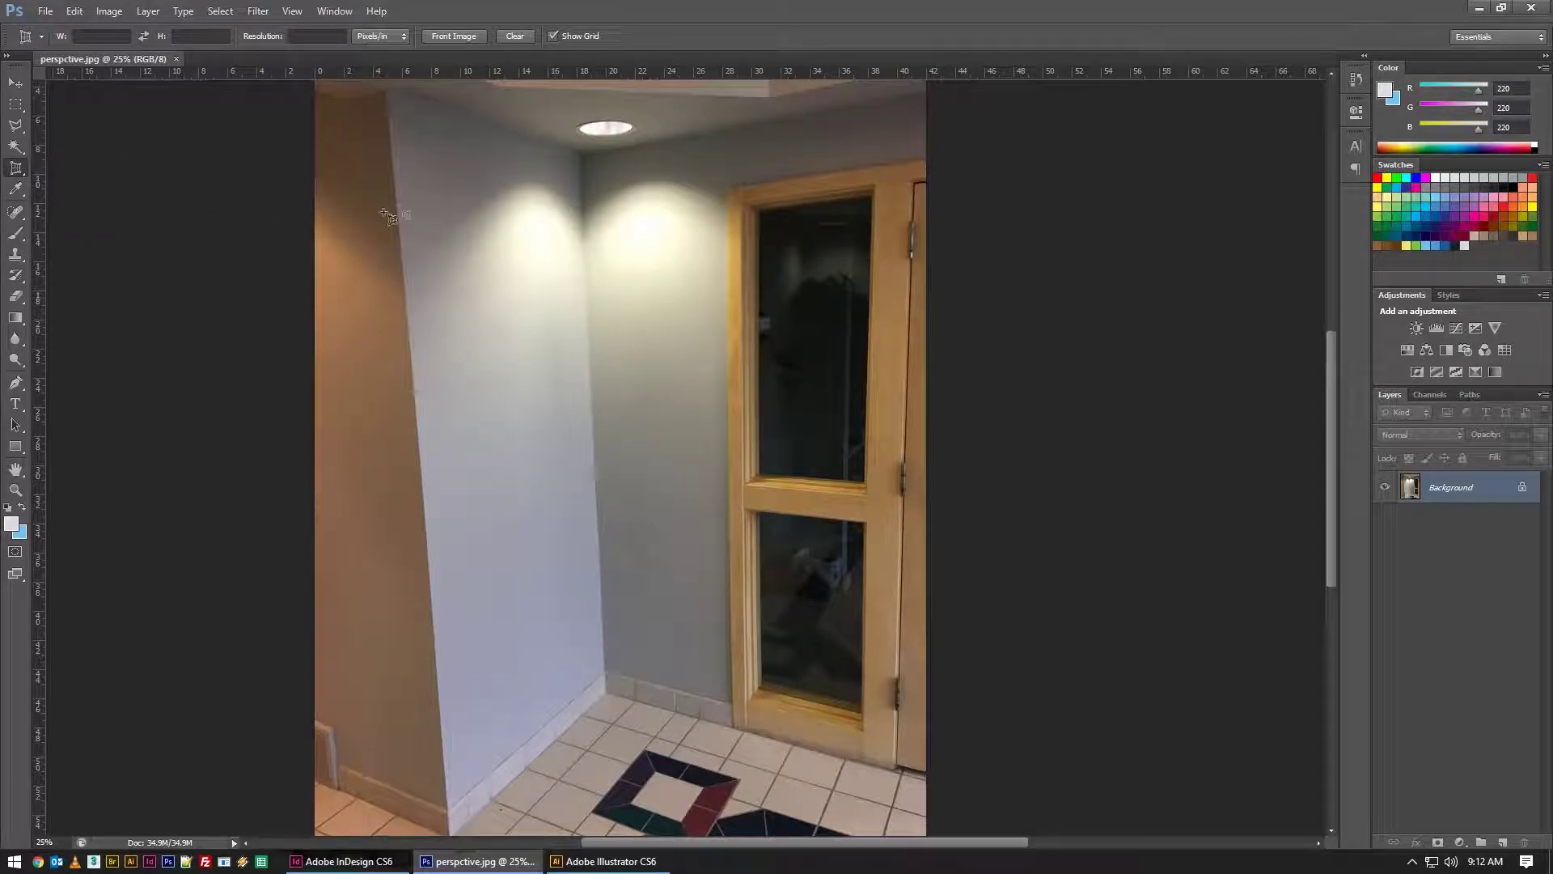
{"action": "left_click", "coordinate": [395, 116]}
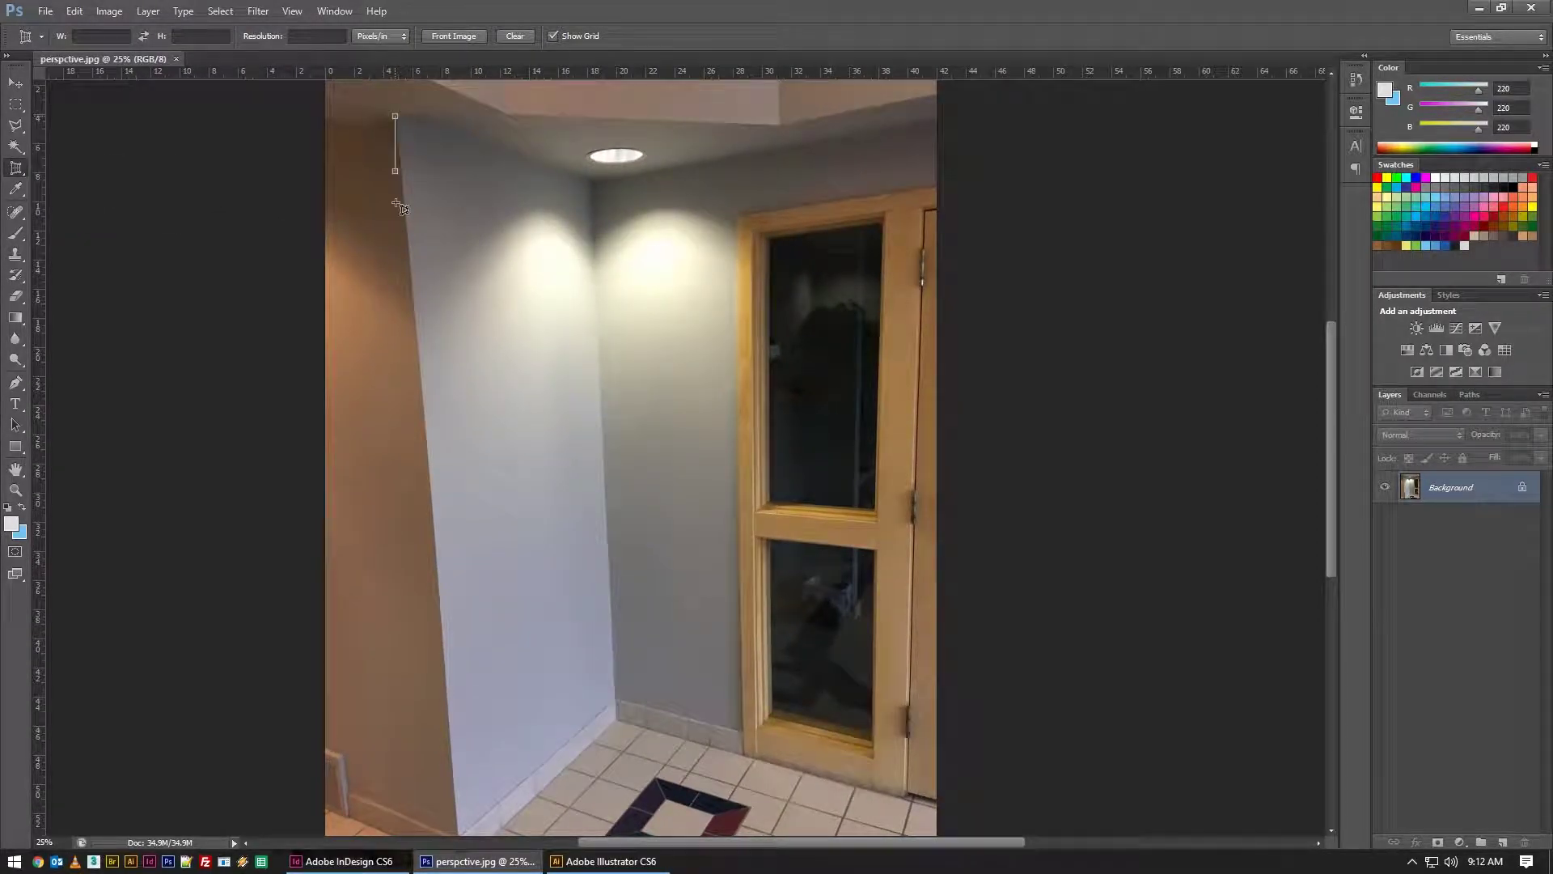
{"action": "left_click", "coordinate": [466, 720]}
{"action": "left_click", "coordinate": [613, 647]}
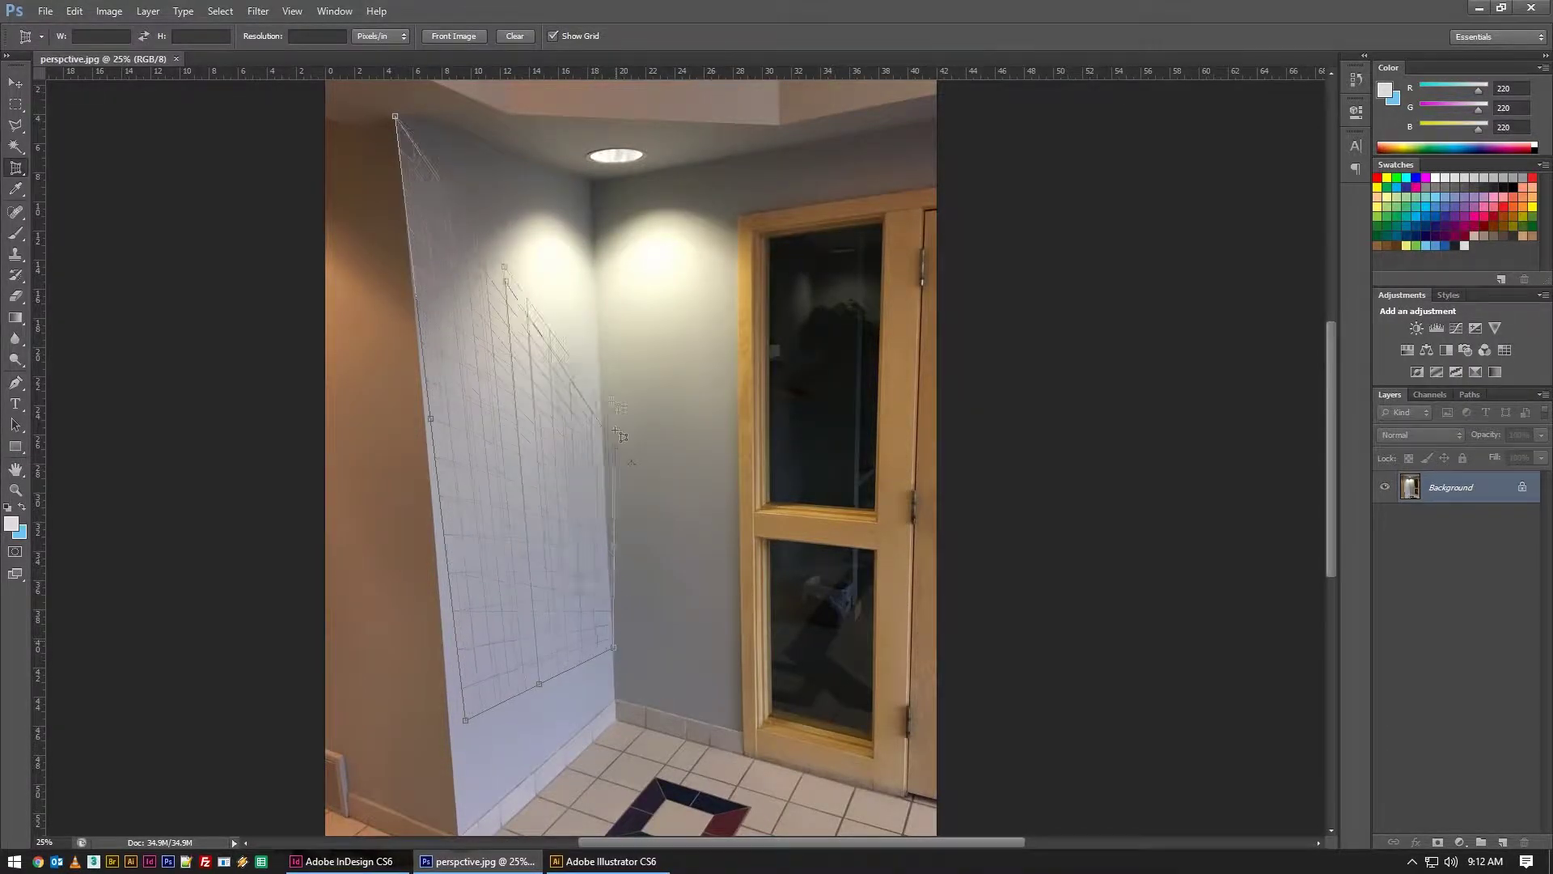
{"action": "left_click", "coordinate": [589, 178]}
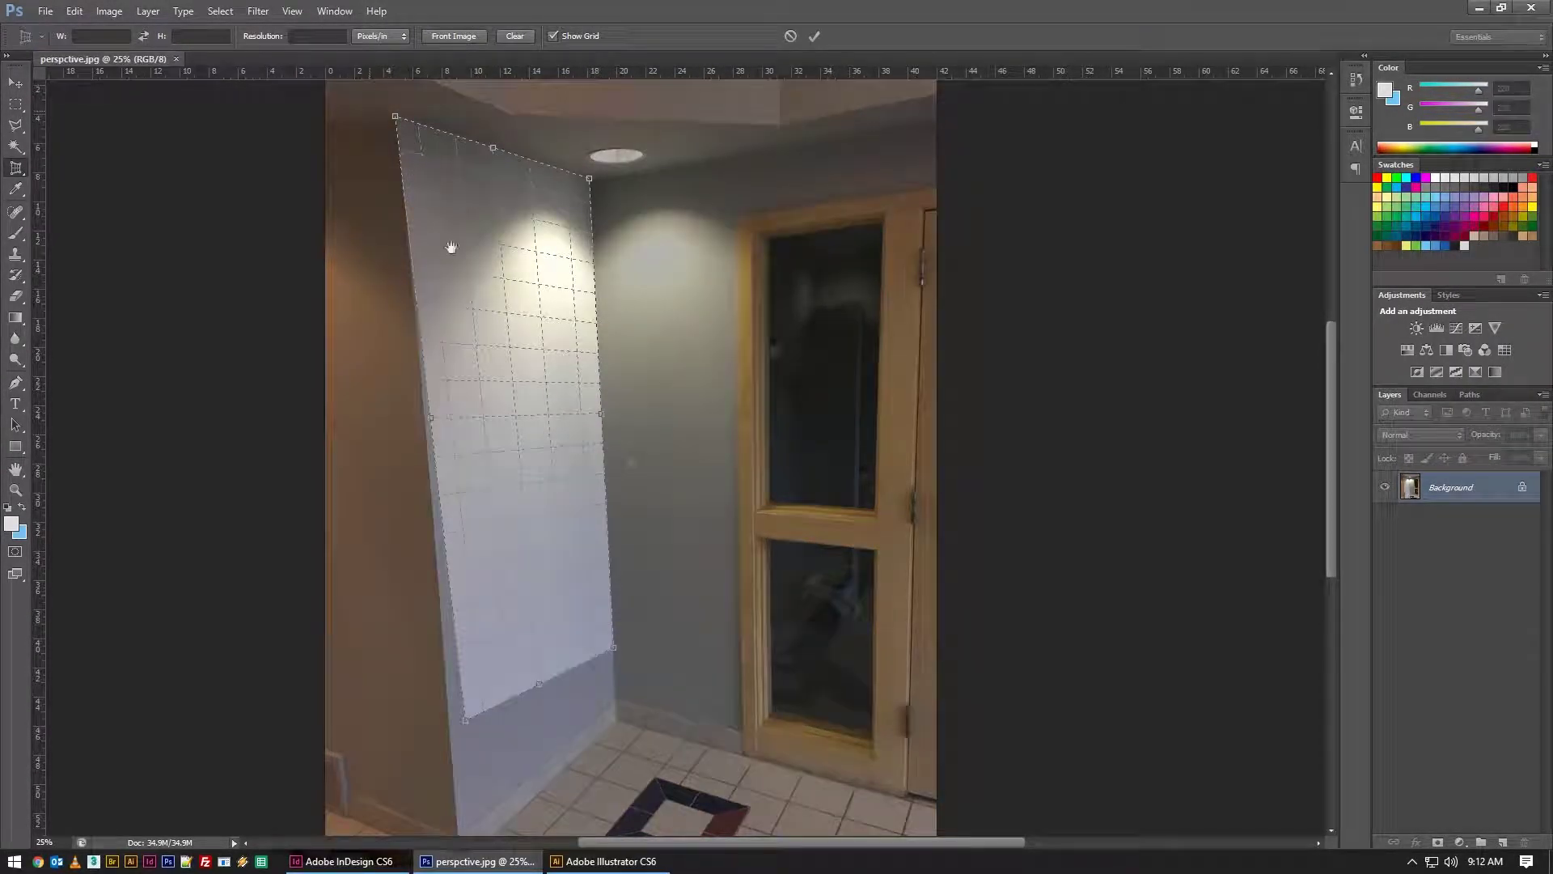
- Align the lower and right crop corners with the wall's base and corner
{"action": "scroll", "coordinate": [451, 246], "scroll_direction": "down", "scroll_amount": 2}
{"action": "scroll", "coordinate": [531, 613], "scroll_direction": "up", "scroll_amount": 5}
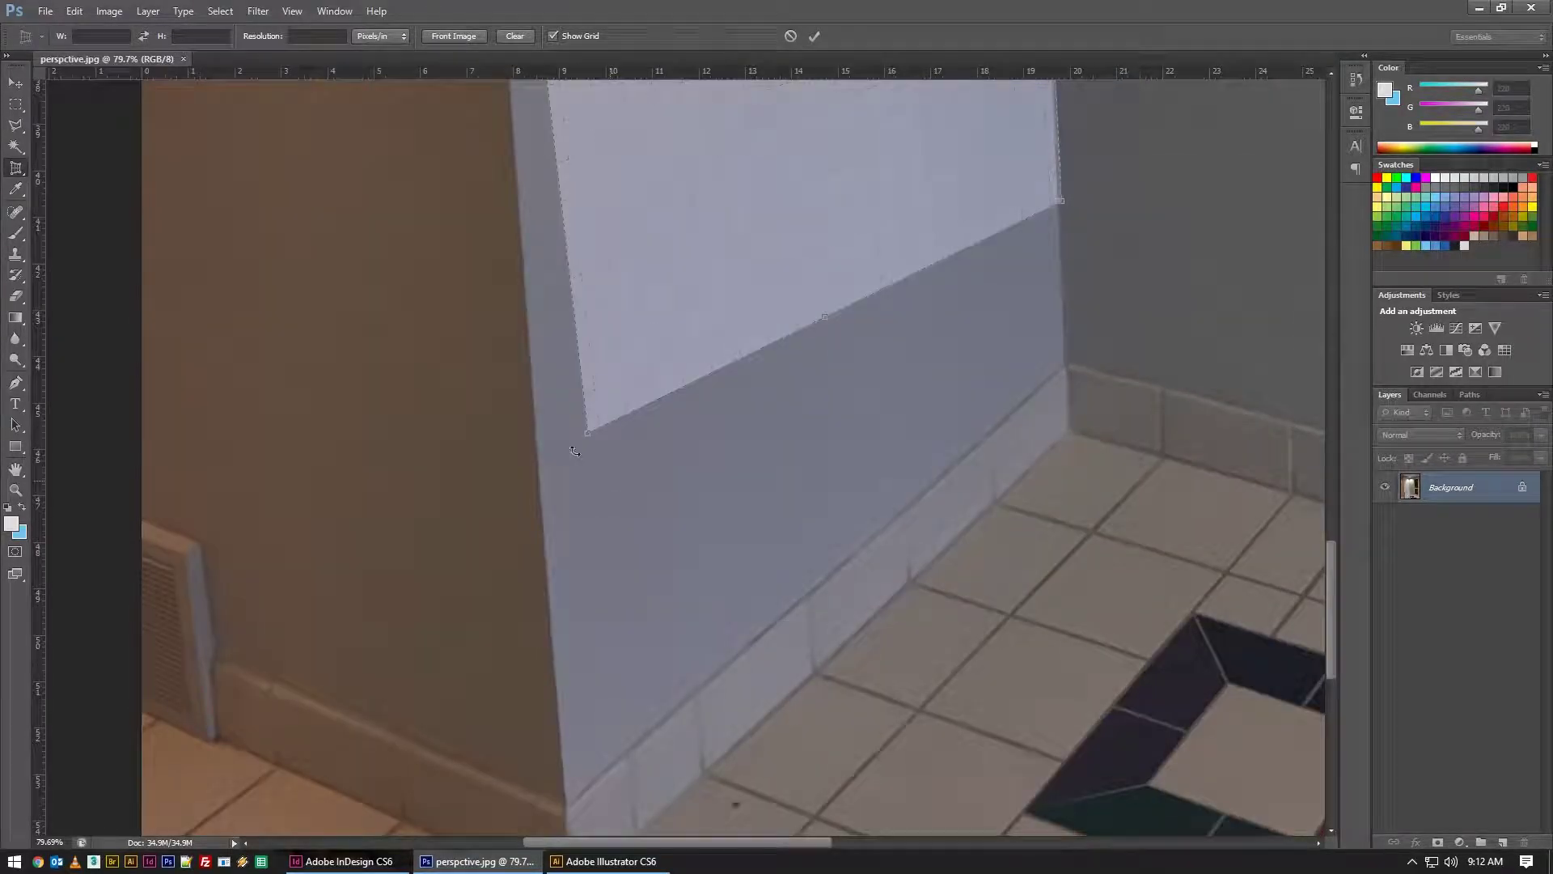
{"action": "left_click_drag", "start_coordinate": [587, 431], "coordinate": [569, 808]}
{"action": "scroll", "coordinate": [811, 444], "scroll_direction": "up", "scroll_amount": 5}
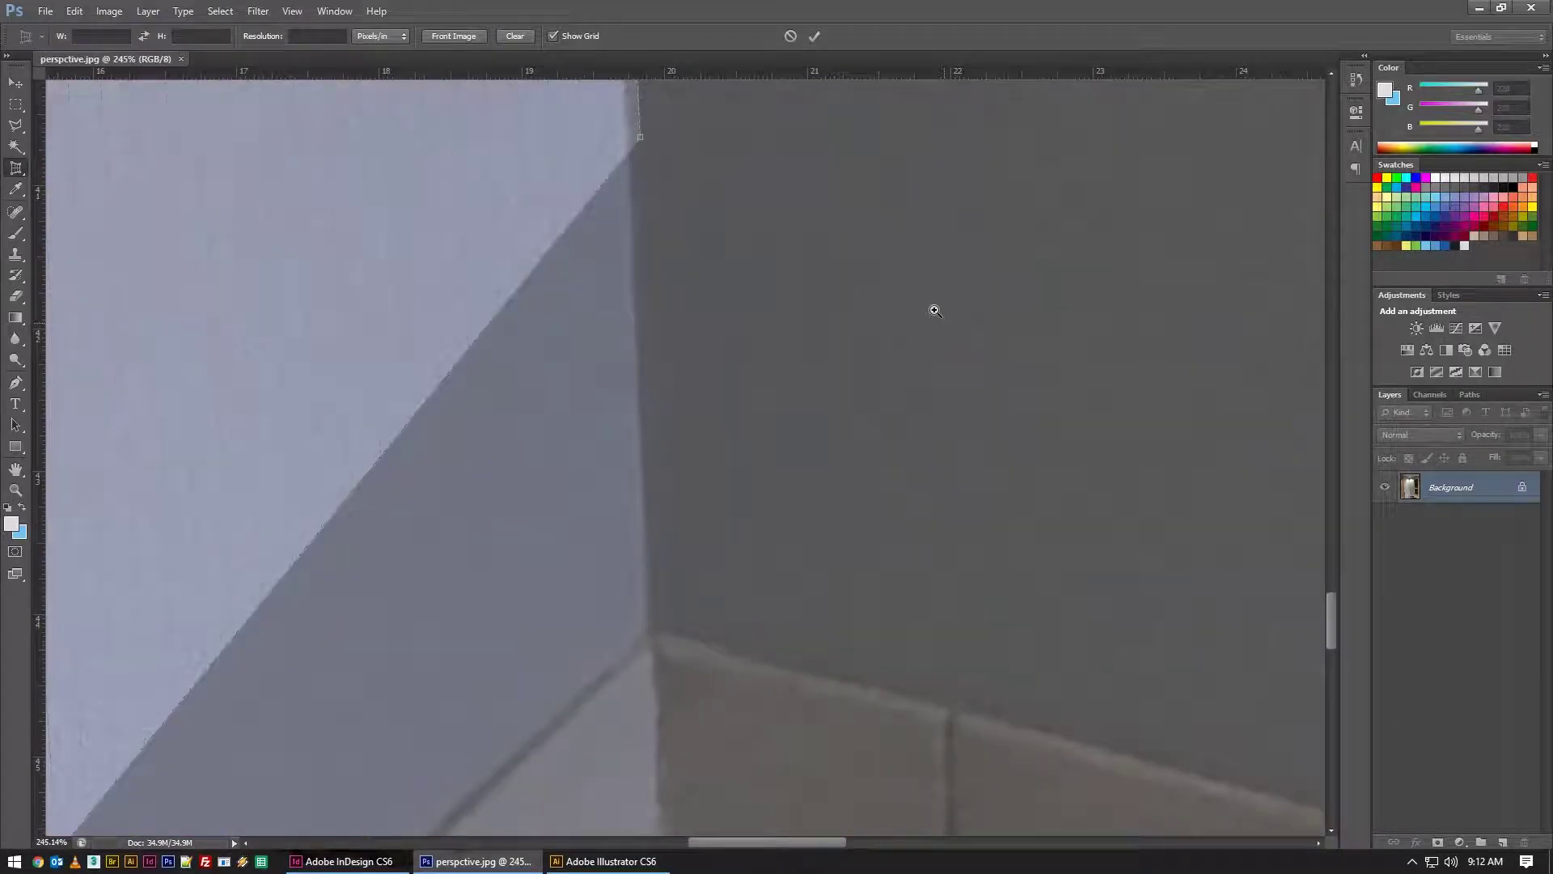
{"action": "scroll", "coordinate": [731, 229], "scroll_direction": "down", "scroll_amount": 2}
{"action": "left_click_drag", "start_coordinate": [630, 89], "coordinate": [638, 579]}
- Fit the top crop corners to the ceiling line and wall edge, then commit the crop
{"action": "scroll", "coordinate": [583, 430], "scroll_direction": "down", "scroll_amount": 6}
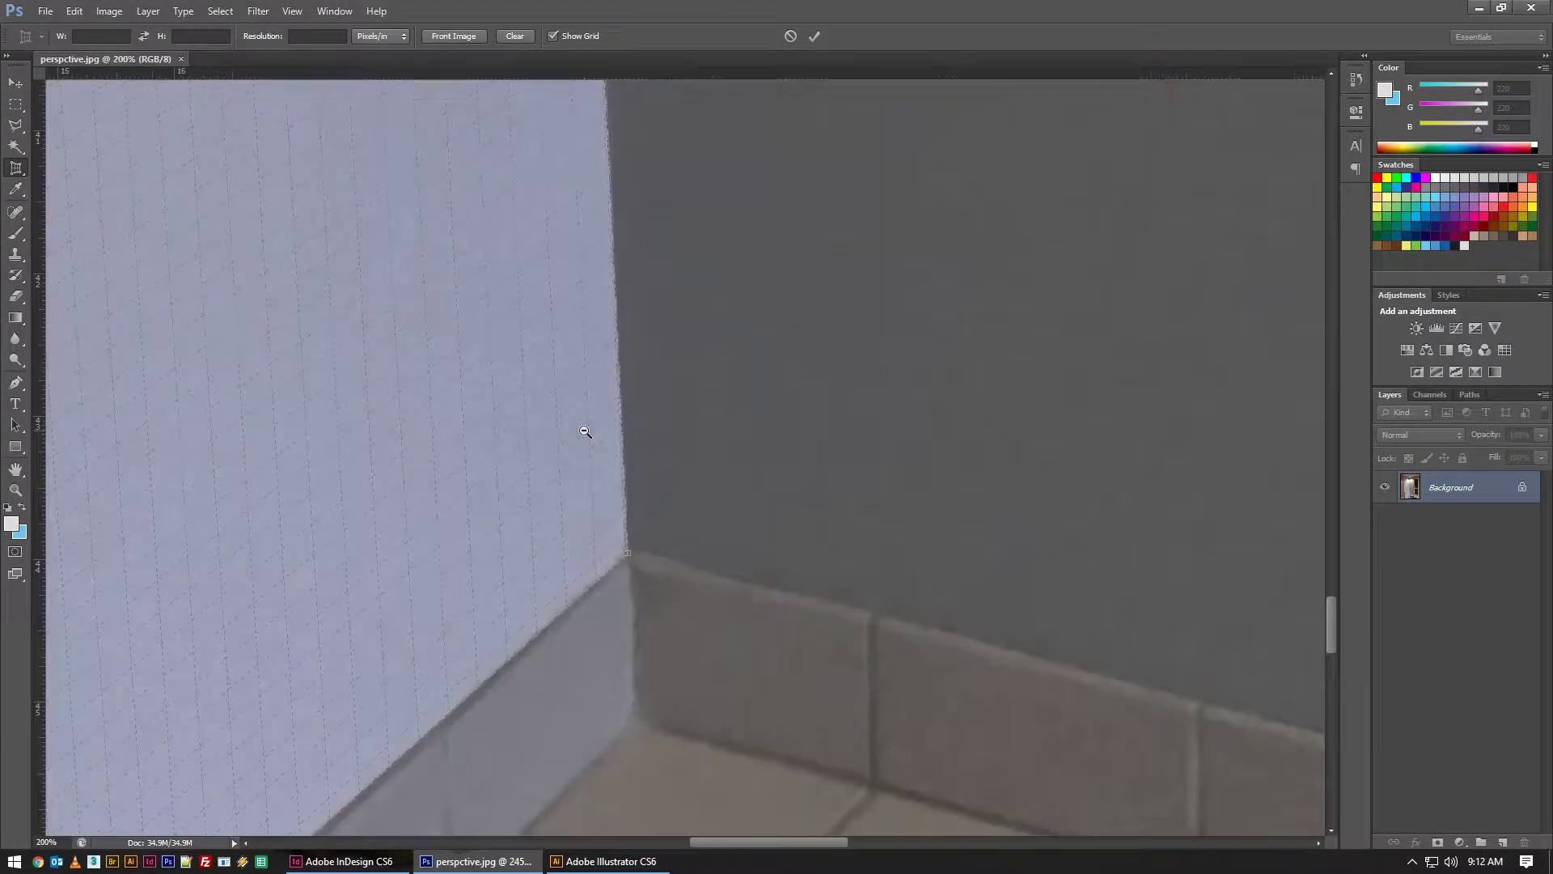
{"action": "scroll", "coordinate": [585, 426], "scroll_direction": "down", "scroll_amount": 3}
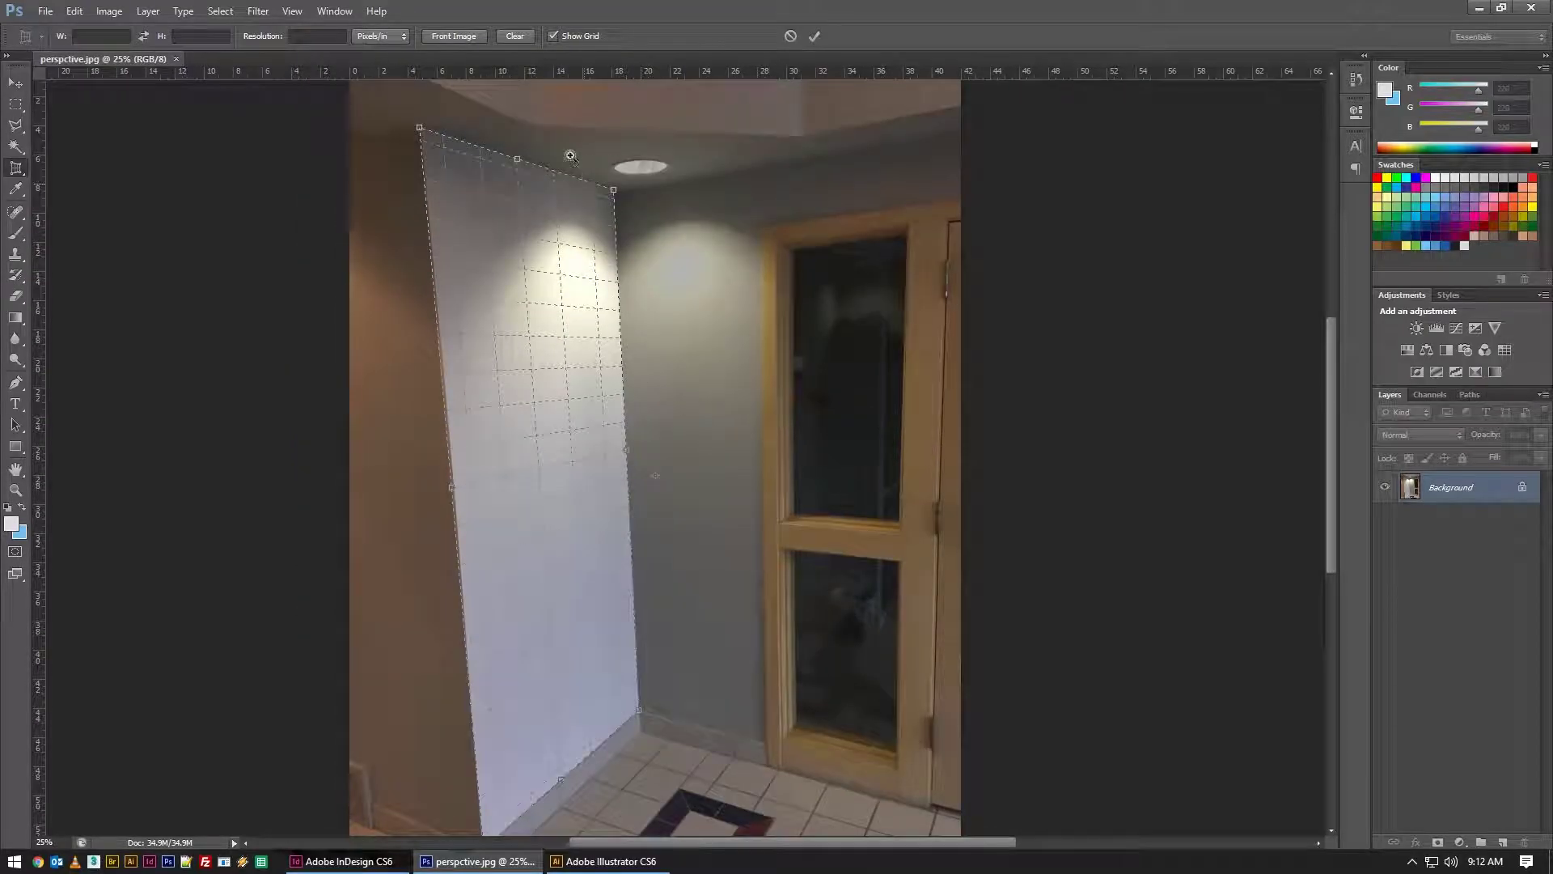
{"action": "scroll", "coordinate": [637, 228], "scroll_direction": "up", "scroll_amount": 6}
{"action": "mouse_move", "coordinate": [790, 407]}
{"action": "left_mouse_down"}
{"action": "mouse_move", "coordinate": [763, 508]}
{"action": "mouse_move", "coordinate": [842, 336]}
{"action": "mouse_move", "coordinate": [801, 428]}
{"action": "left_mouse_up"}
{"action": "scroll", "coordinate": [621, 405], "scroll_direction": "down", "scroll_amount": 5}
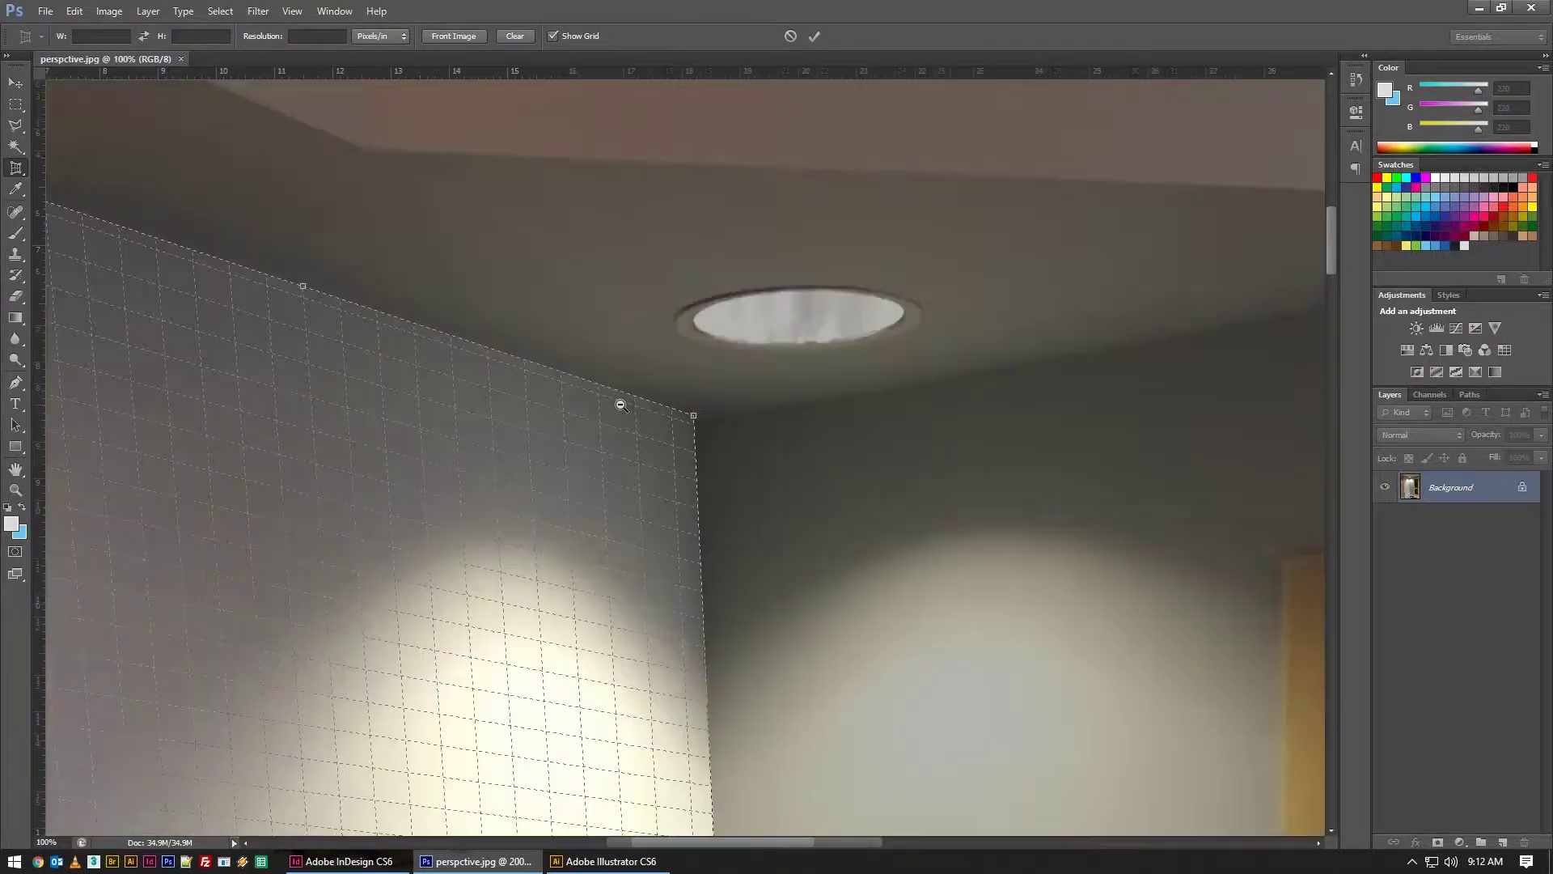
{"action": "scroll", "coordinate": [269, 285], "scroll_direction": "up", "scroll_amount": 8}
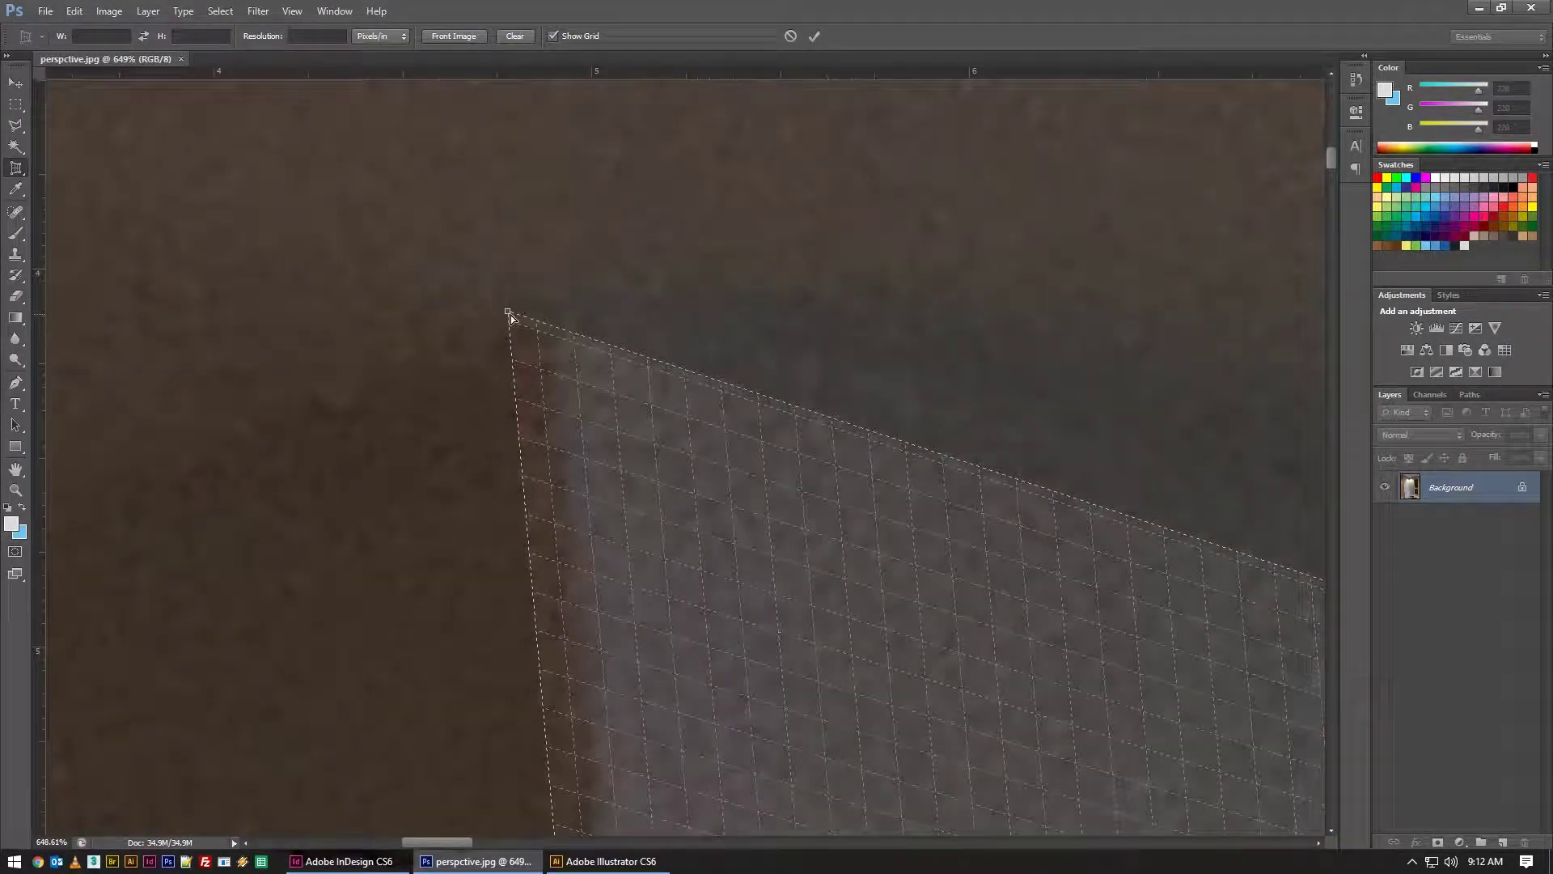
{"action": "left_click_drag", "start_coordinate": [512, 317], "coordinate": [544, 322]}
{"action": "scroll", "coordinate": [638, 375], "scroll_direction": "down", "scroll_amount": 10}
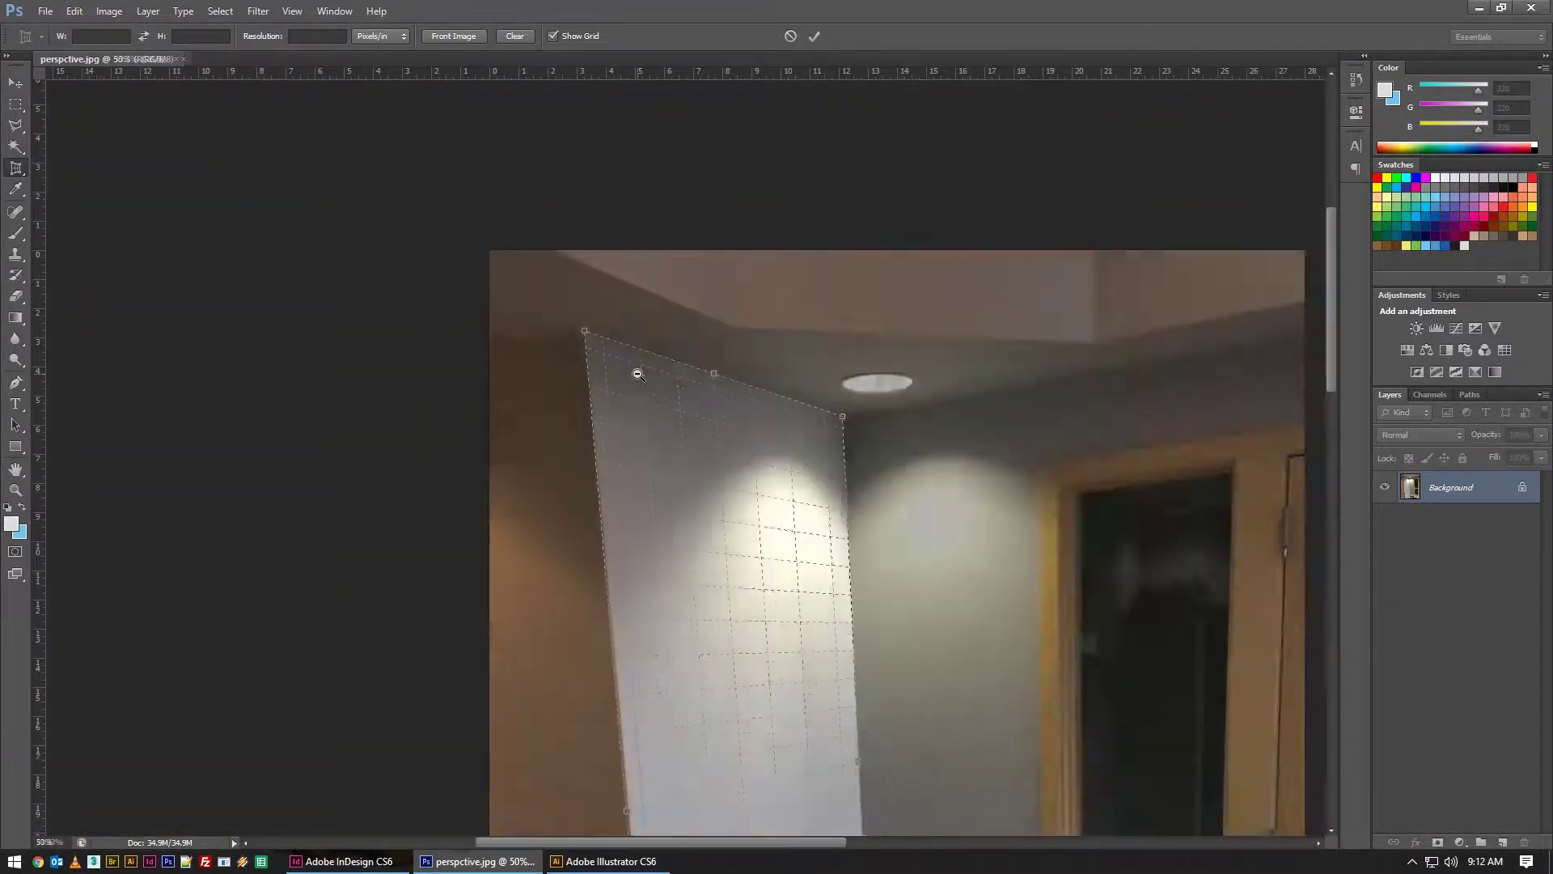
{"action": "left_click", "coordinate": [813, 37]}
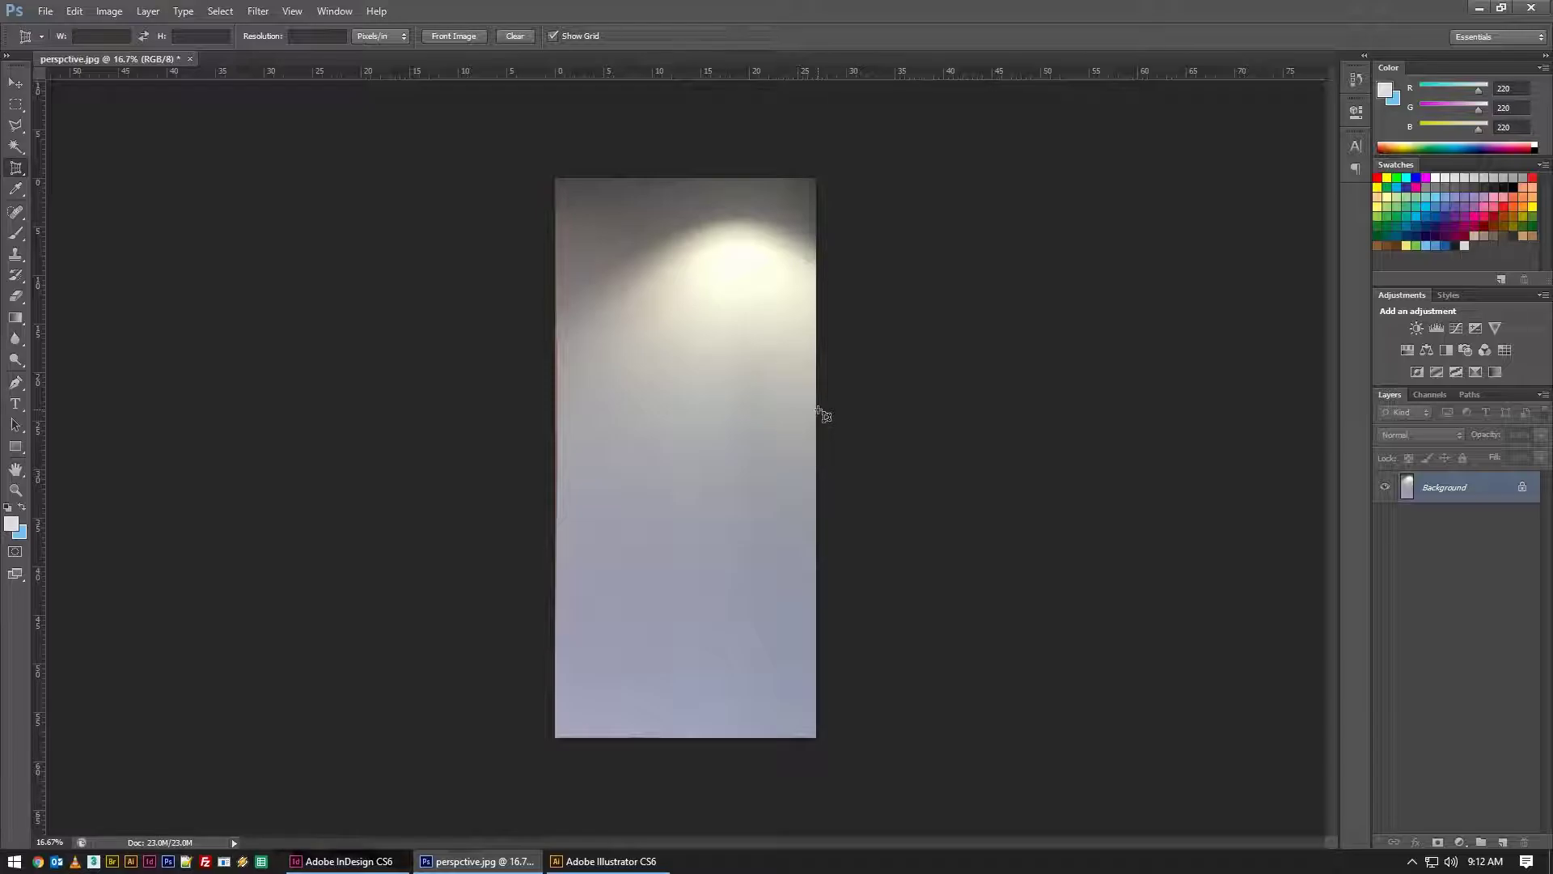
- In Image Size, enter a 41-inch document width to read the 87.776-inch height, then cancel
{"action": "left_click", "coordinate": [109, 12]}
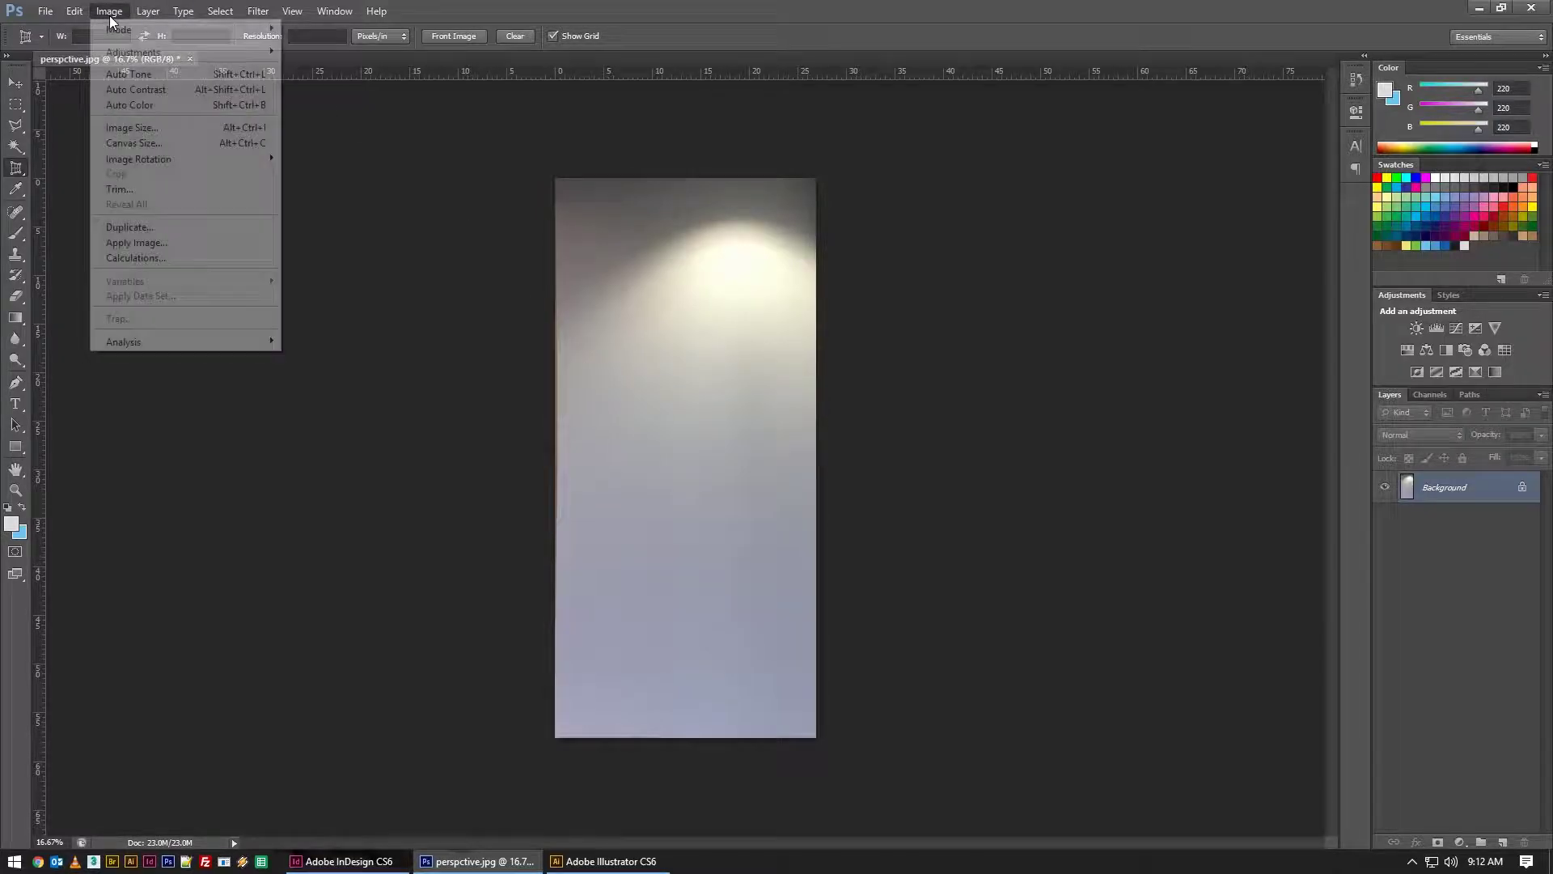
{"action": "left_click", "coordinate": [156, 128]}
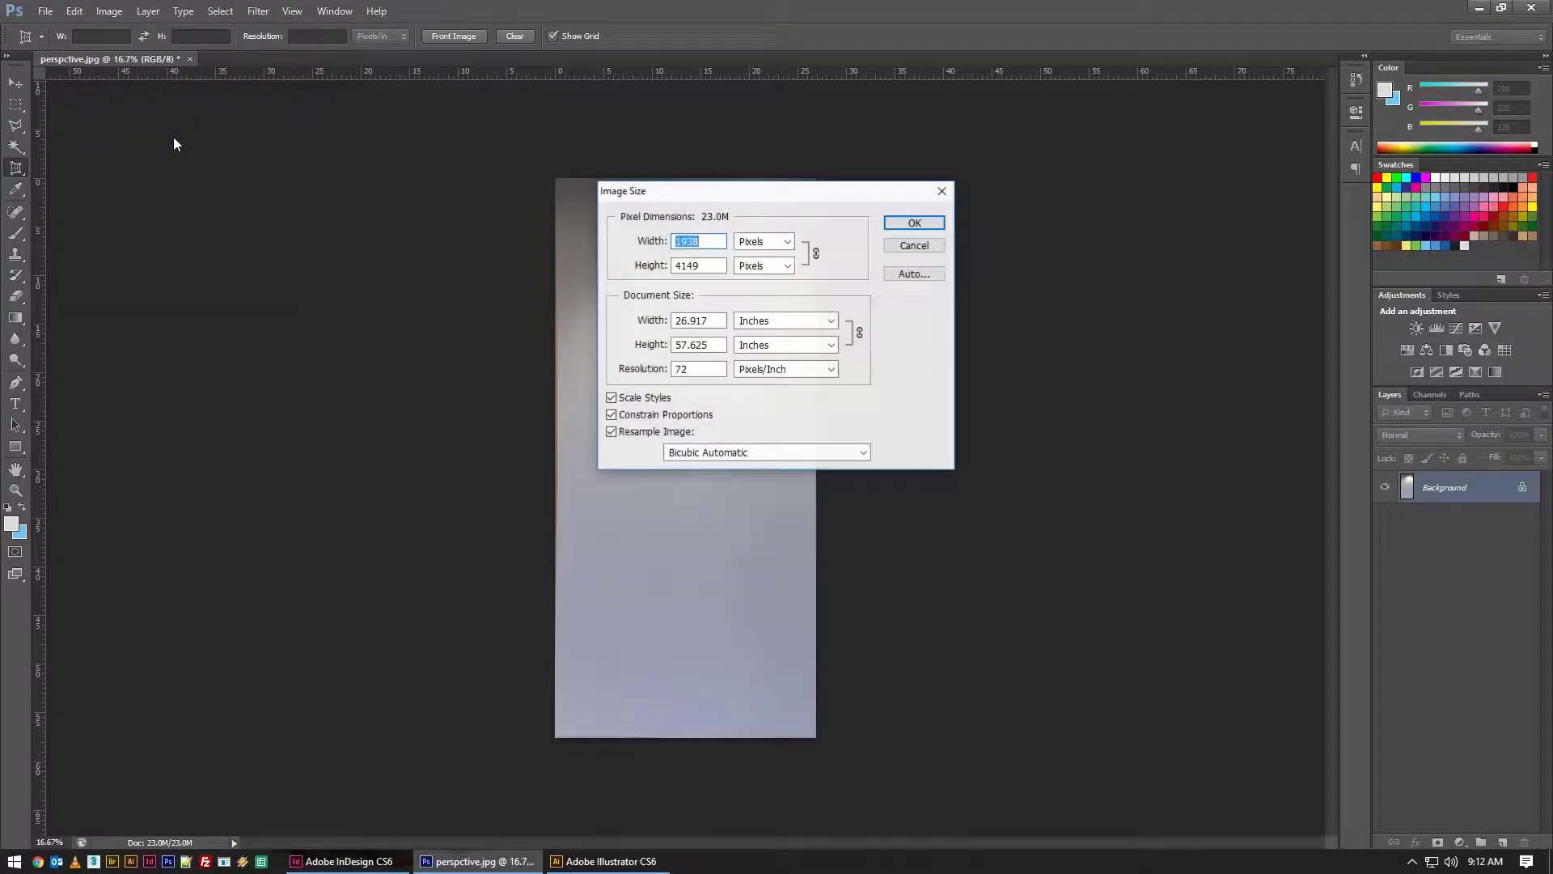
{"action": "left_click", "coordinate": [765, 241]}
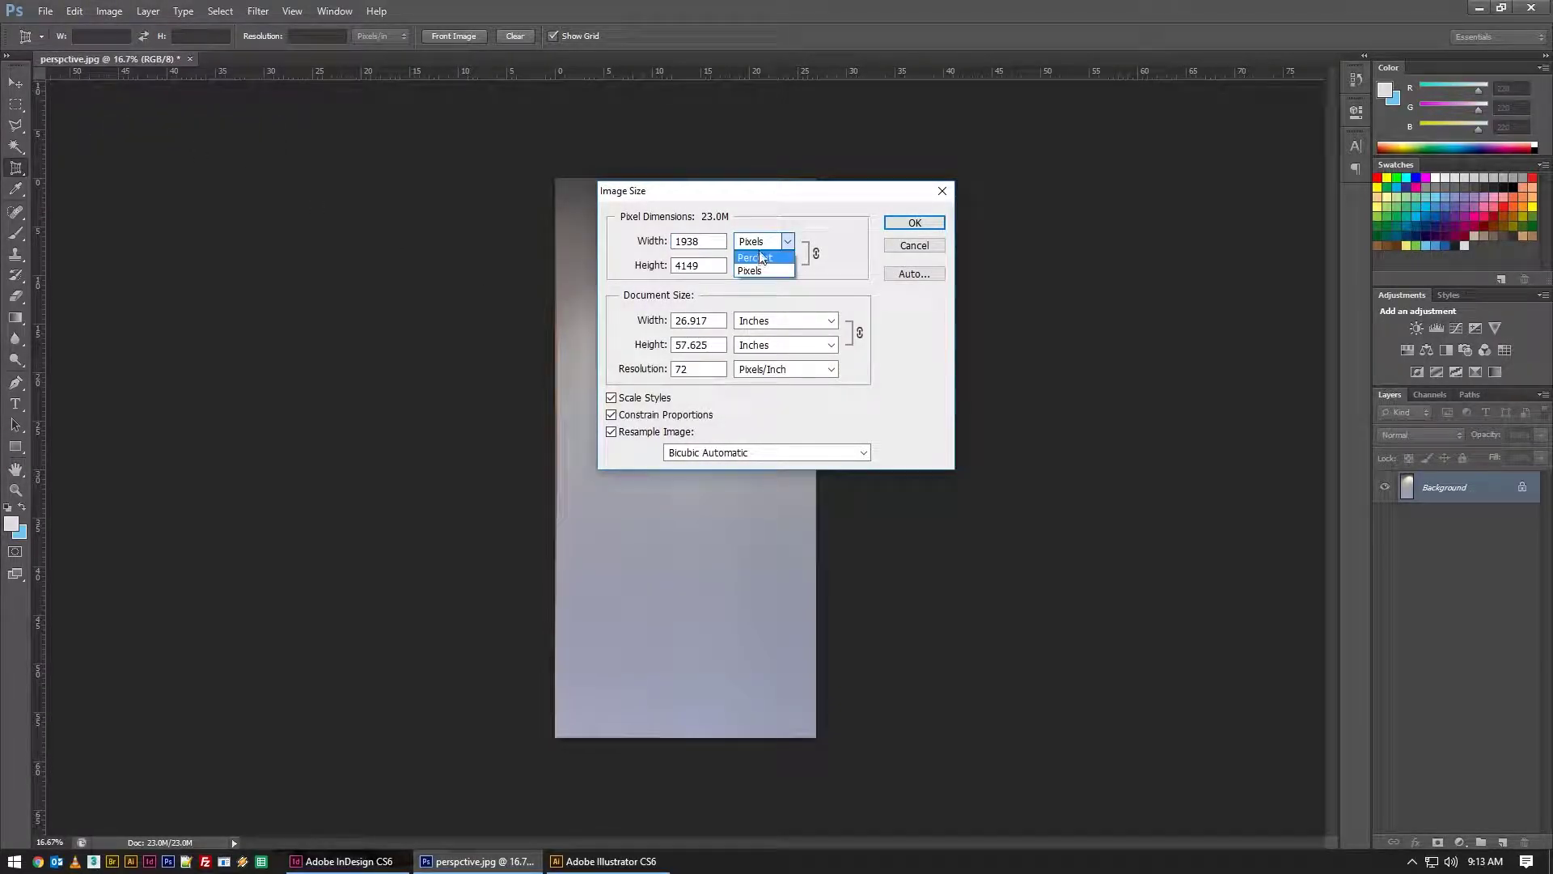
{"action": "left_click", "coordinate": [760, 254]}
{"action": "double_click", "coordinate": [694, 320]}
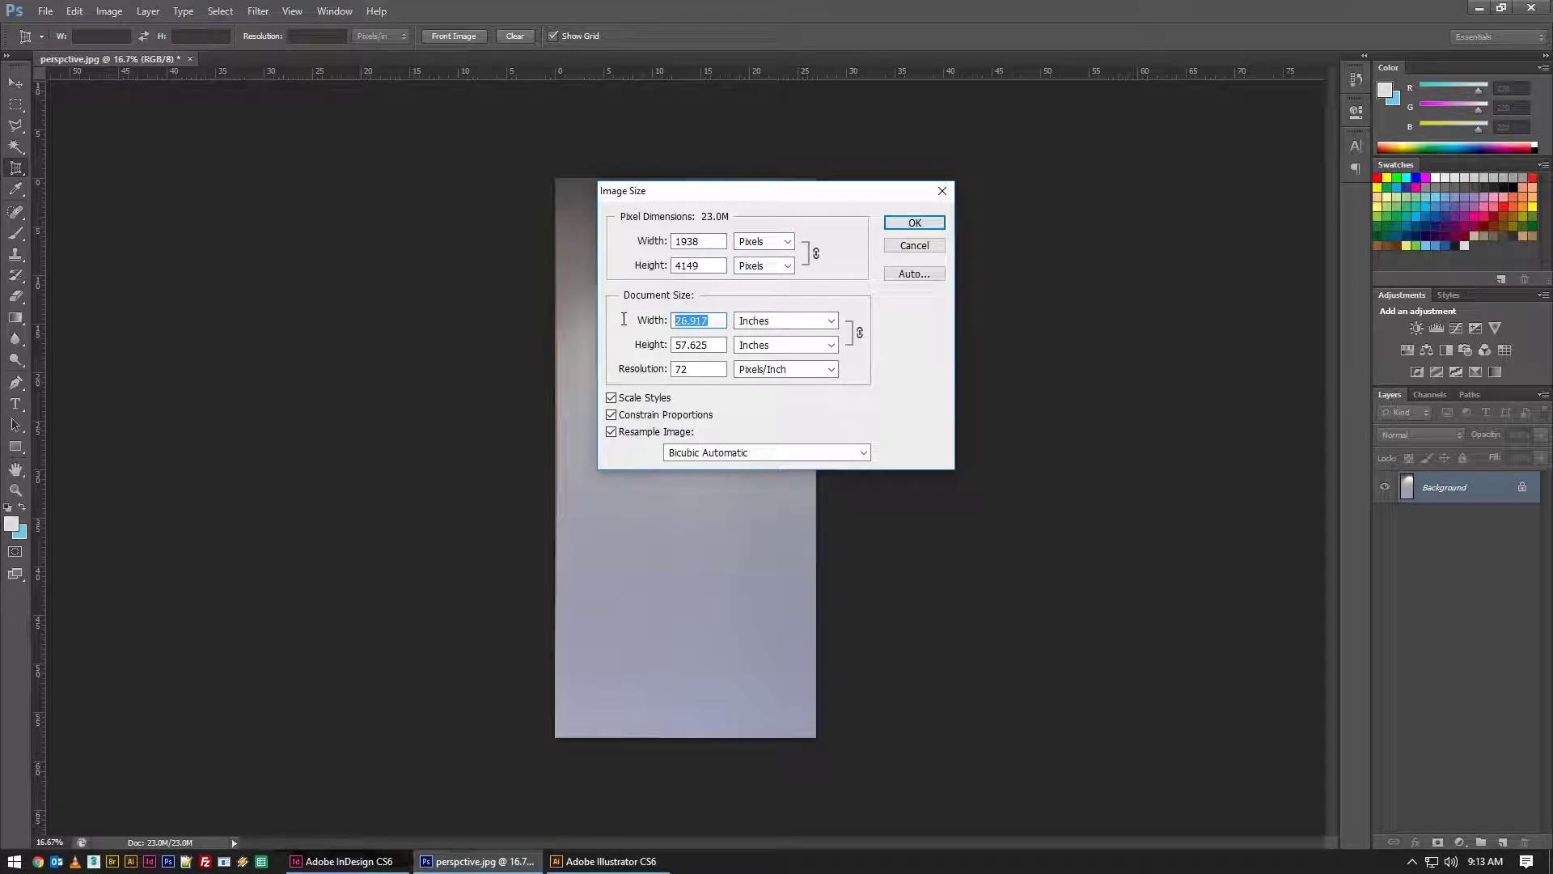
{"action": "type", "text": "41"}
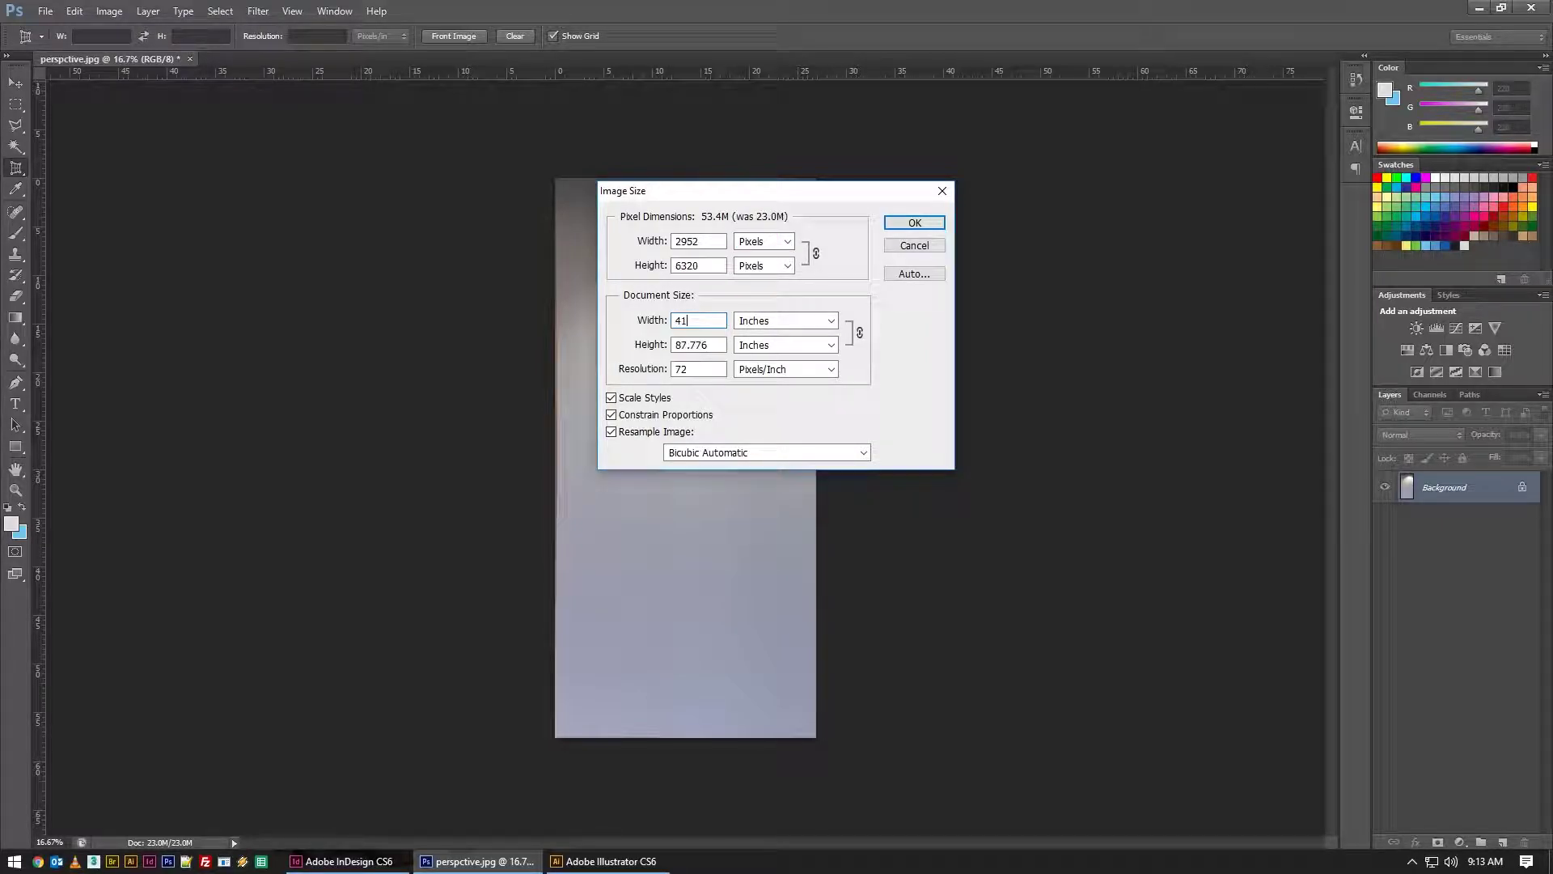
{"action": "left_click", "coordinate": [695, 345]}
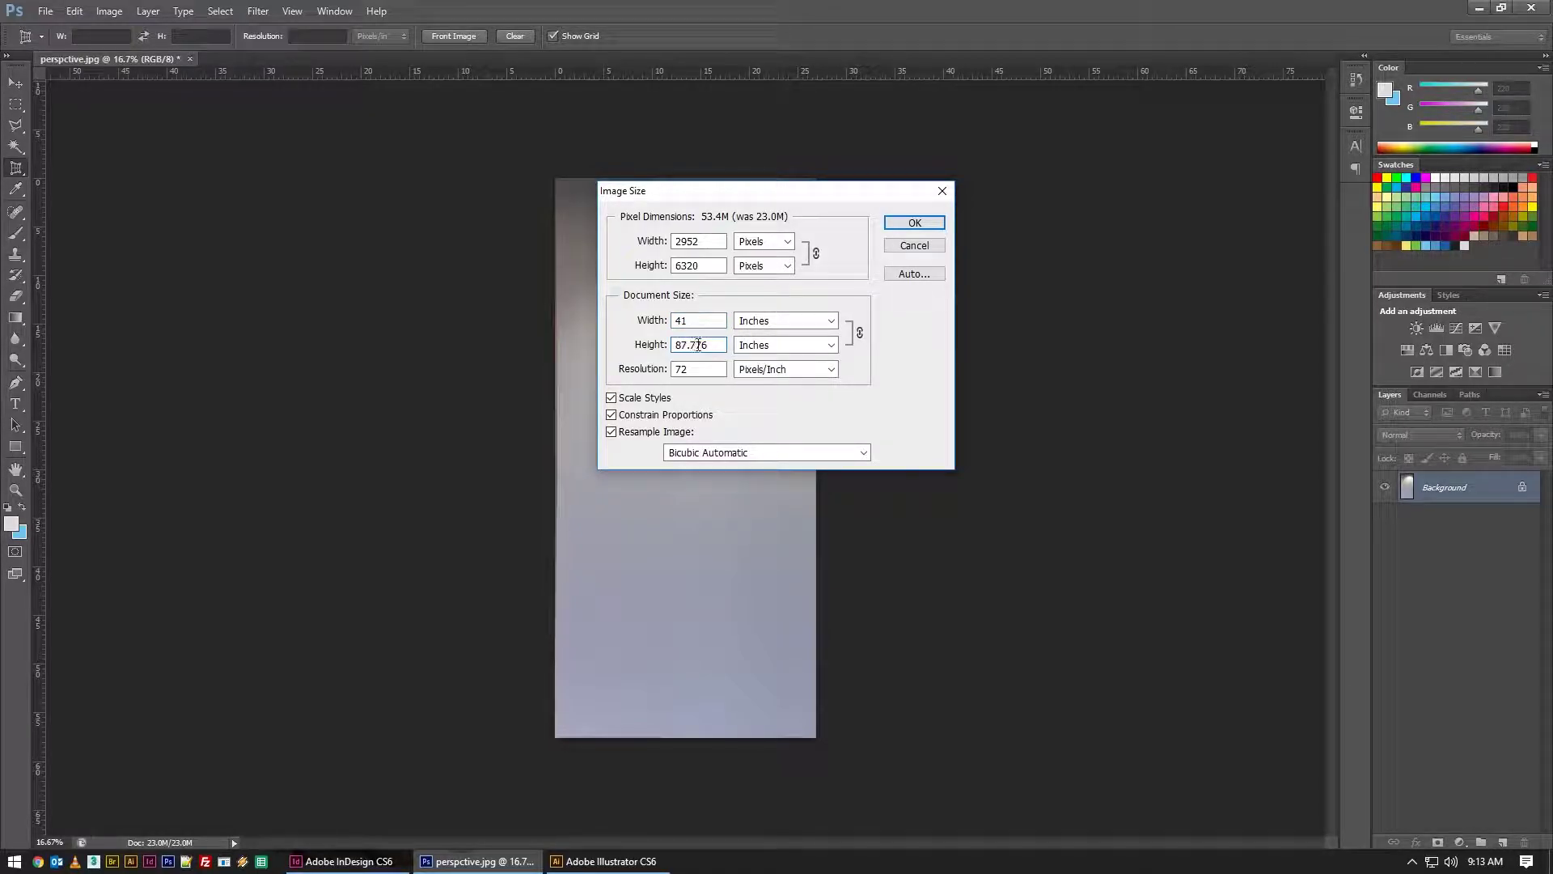
{"action": "left_click_drag", "start_coordinate": [697, 344], "coordinate": [723, 344]}
{"action": "left_click", "coordinate": [913, 245]}
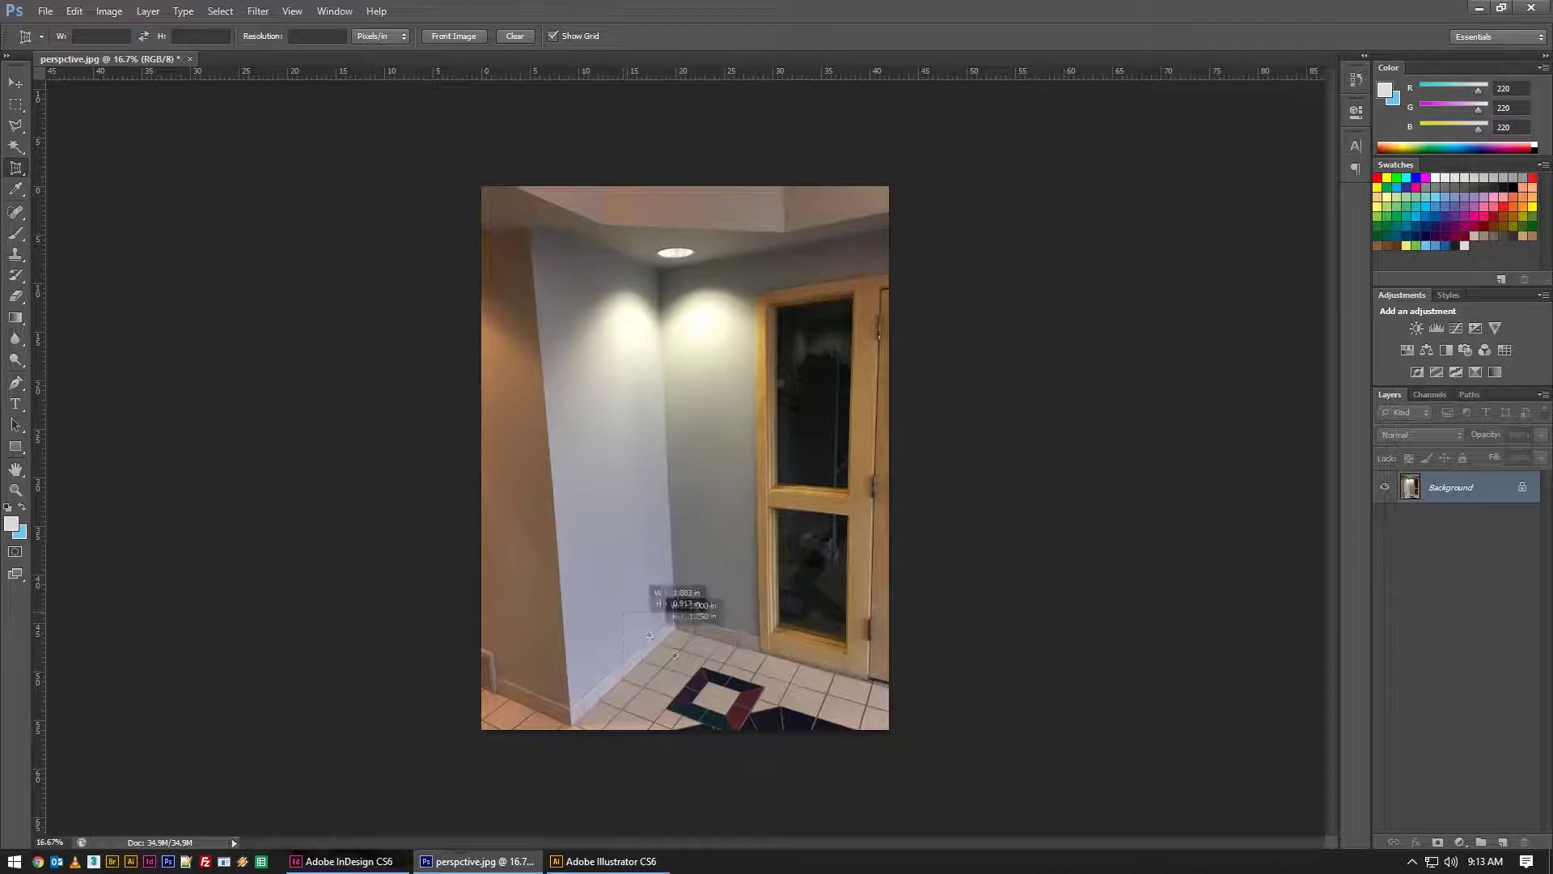
- Zoom in on the floor and perspective-crop one beige tile by fitting the crop corners to its corners
{"action": "left_click_drag", "start_coordinate": [694, 700], "coordinate": [741, 700]}
{"action": "left_click_drag", "start_coordinate": [616, 455], "coordinate": [627, 440]}
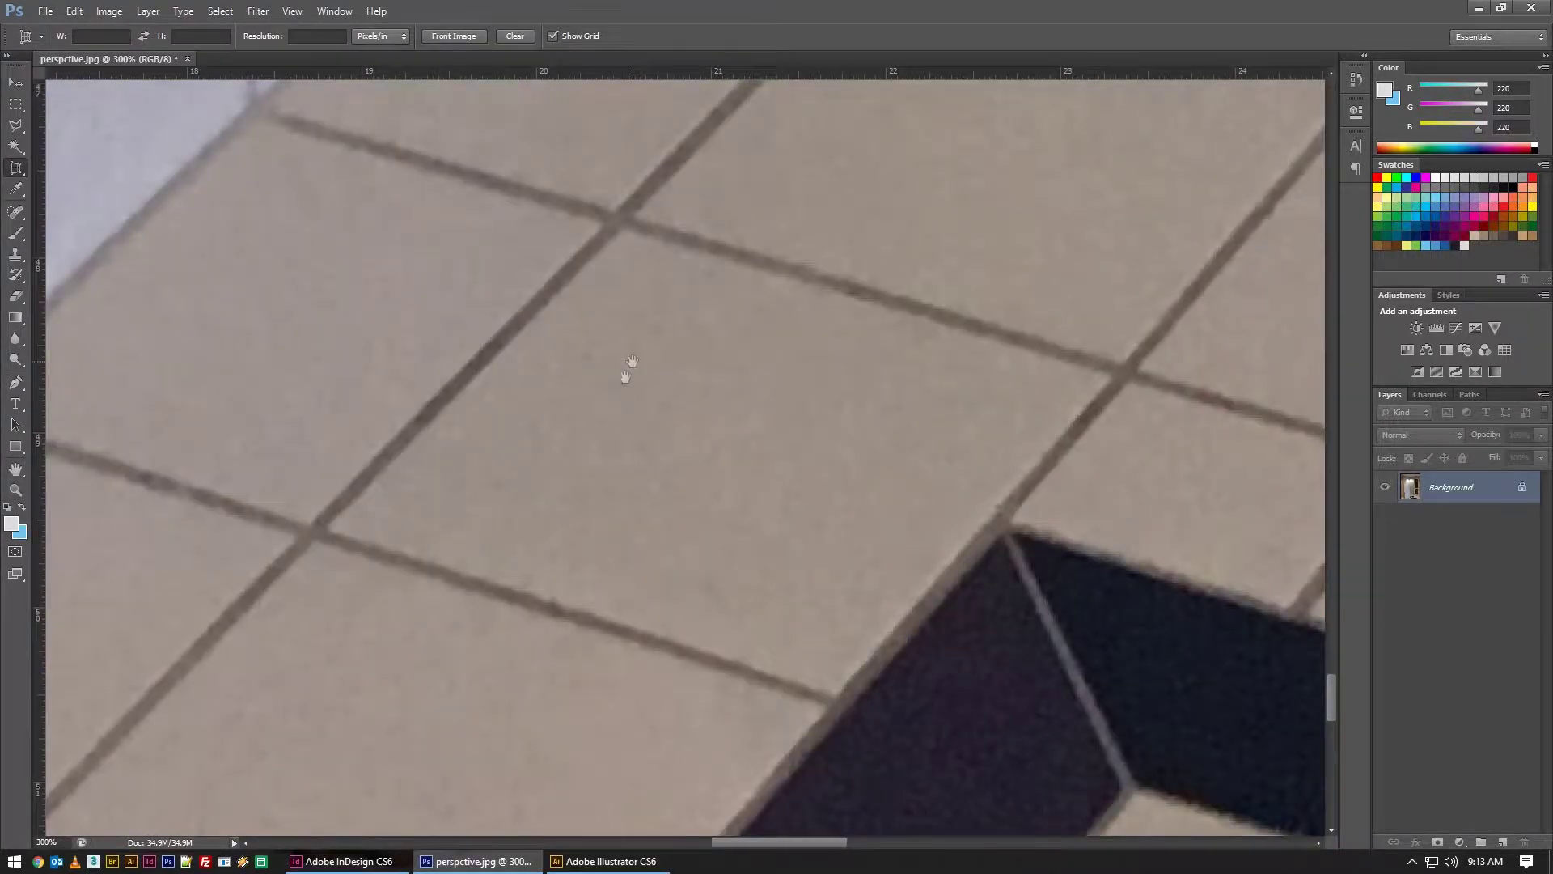
{"action": "left_click_drag", "start_coordinate": [588, 295], "coordinate": [810, 706]}
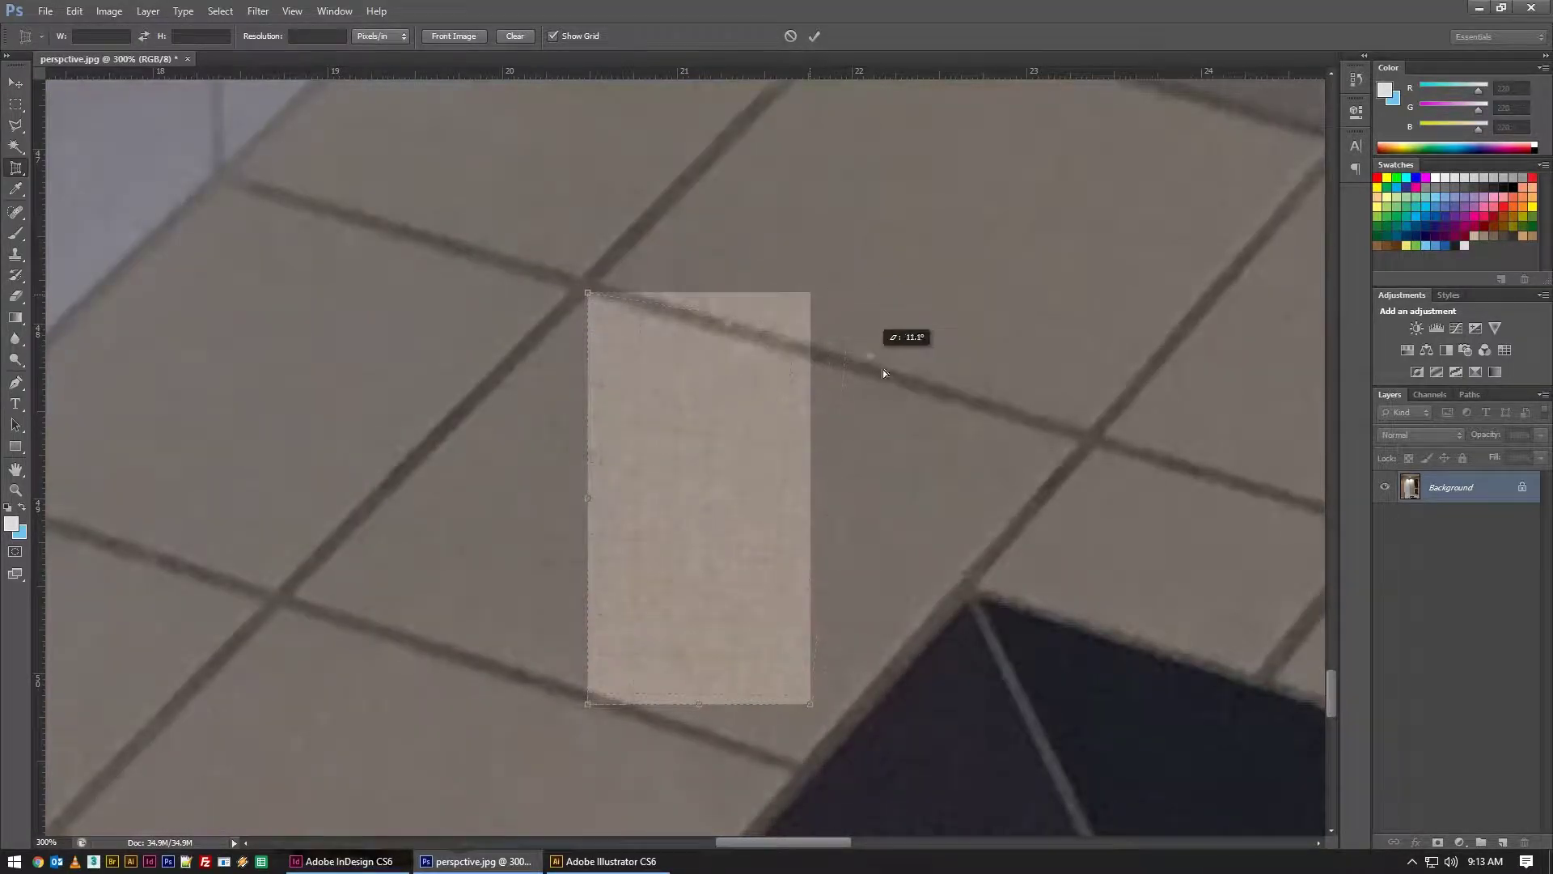
{"action": "left_click_drag", "start_coordinate": [883, 372], "coordinate": [1077, 443]}
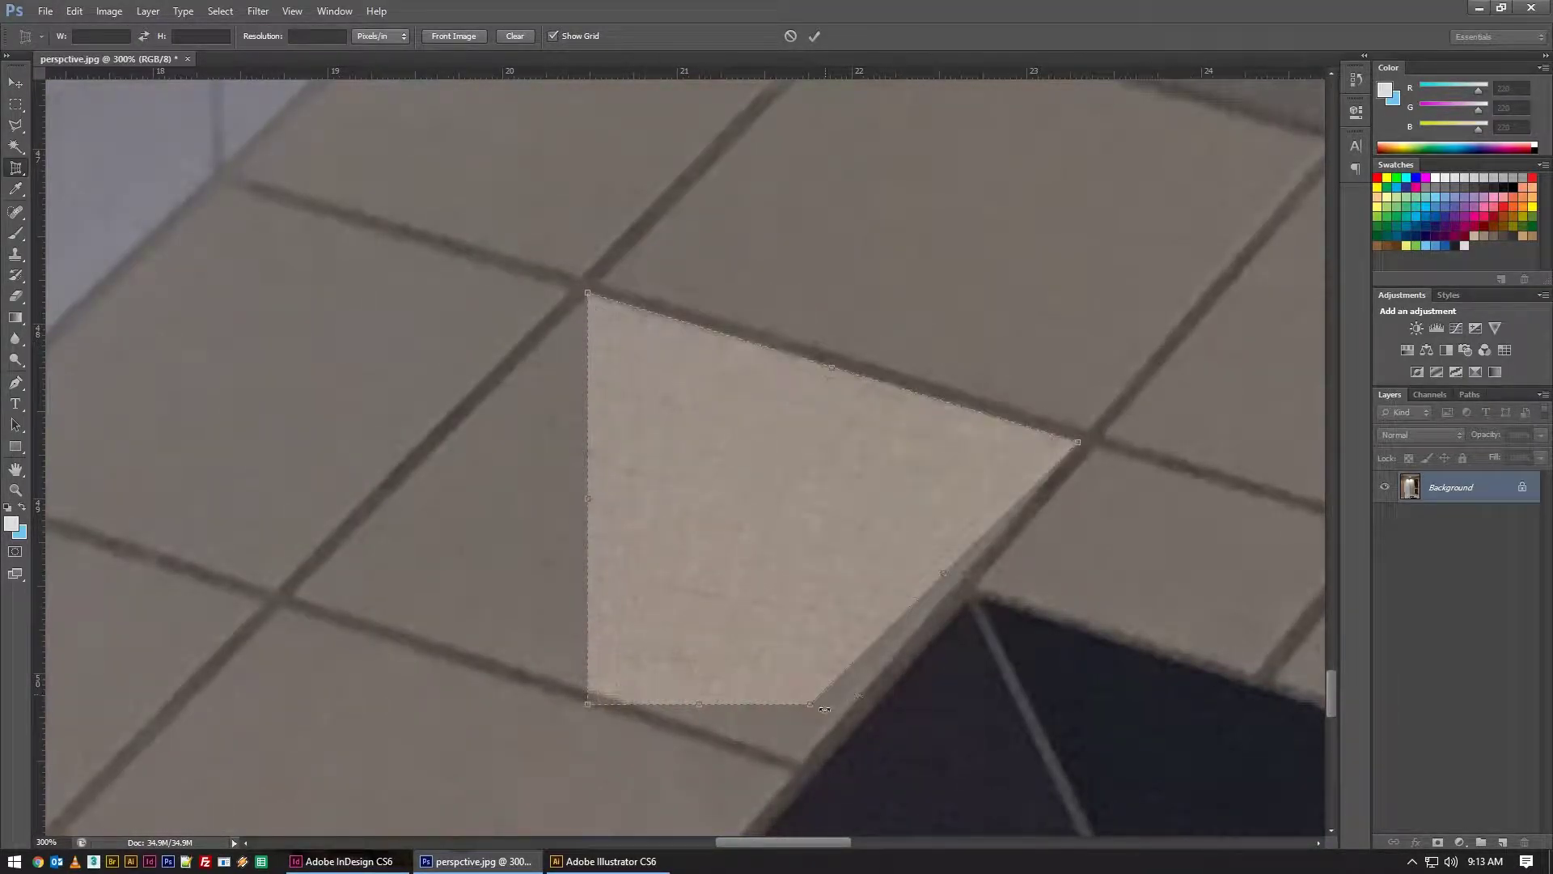
{"action": "left_click_drag", "start_coordinate": [813, 710], "coordinate": [783, 759]}
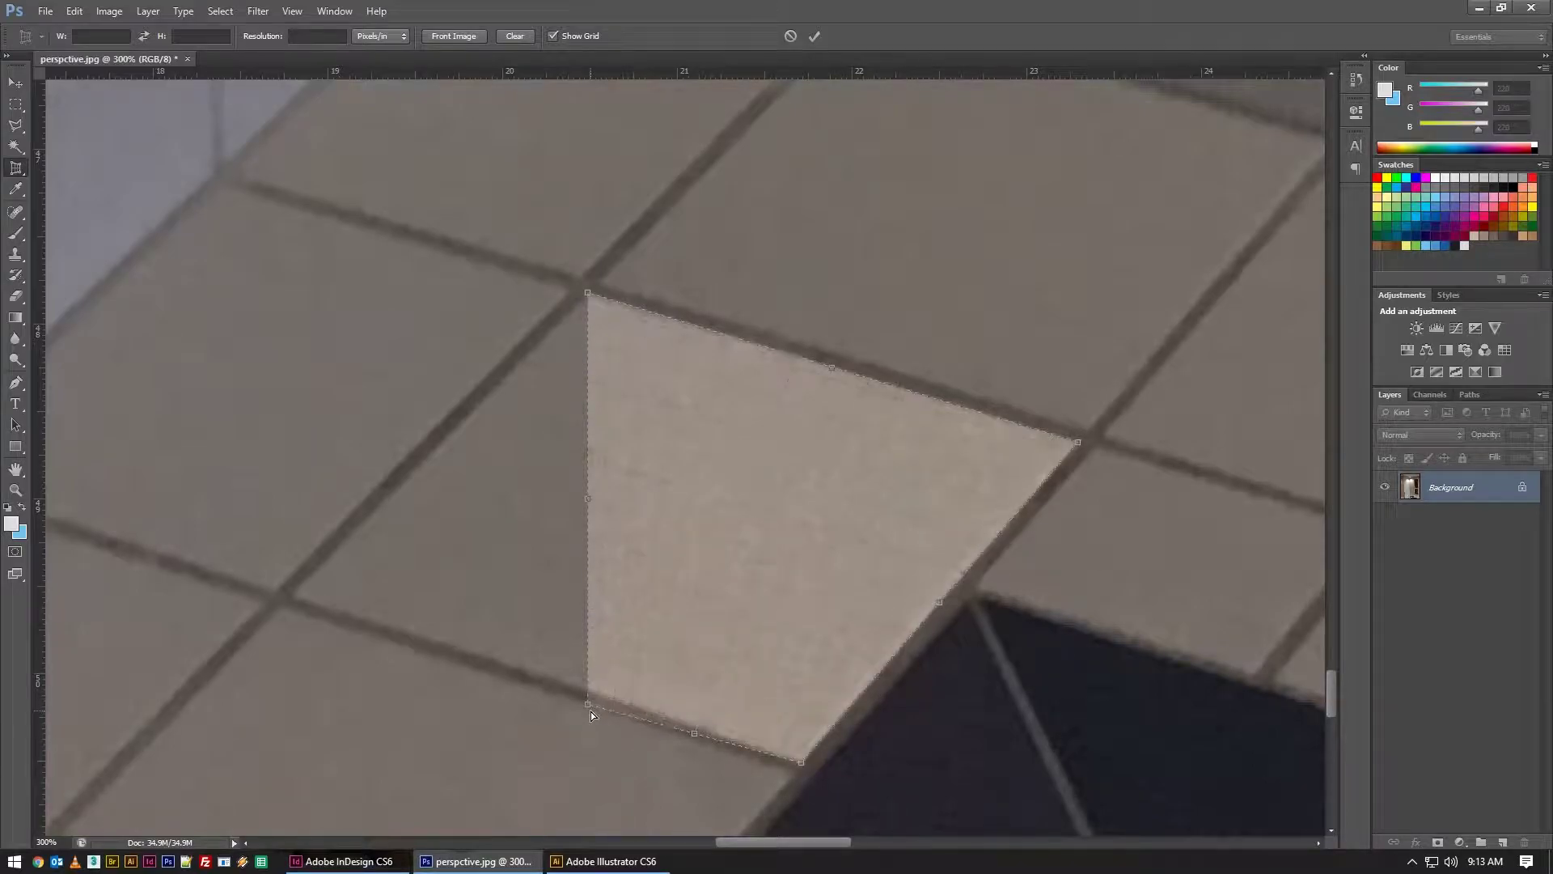
{"action": "left_click_drag", "start_coordinate": [590, 714], "coordinate": [295, 598]}
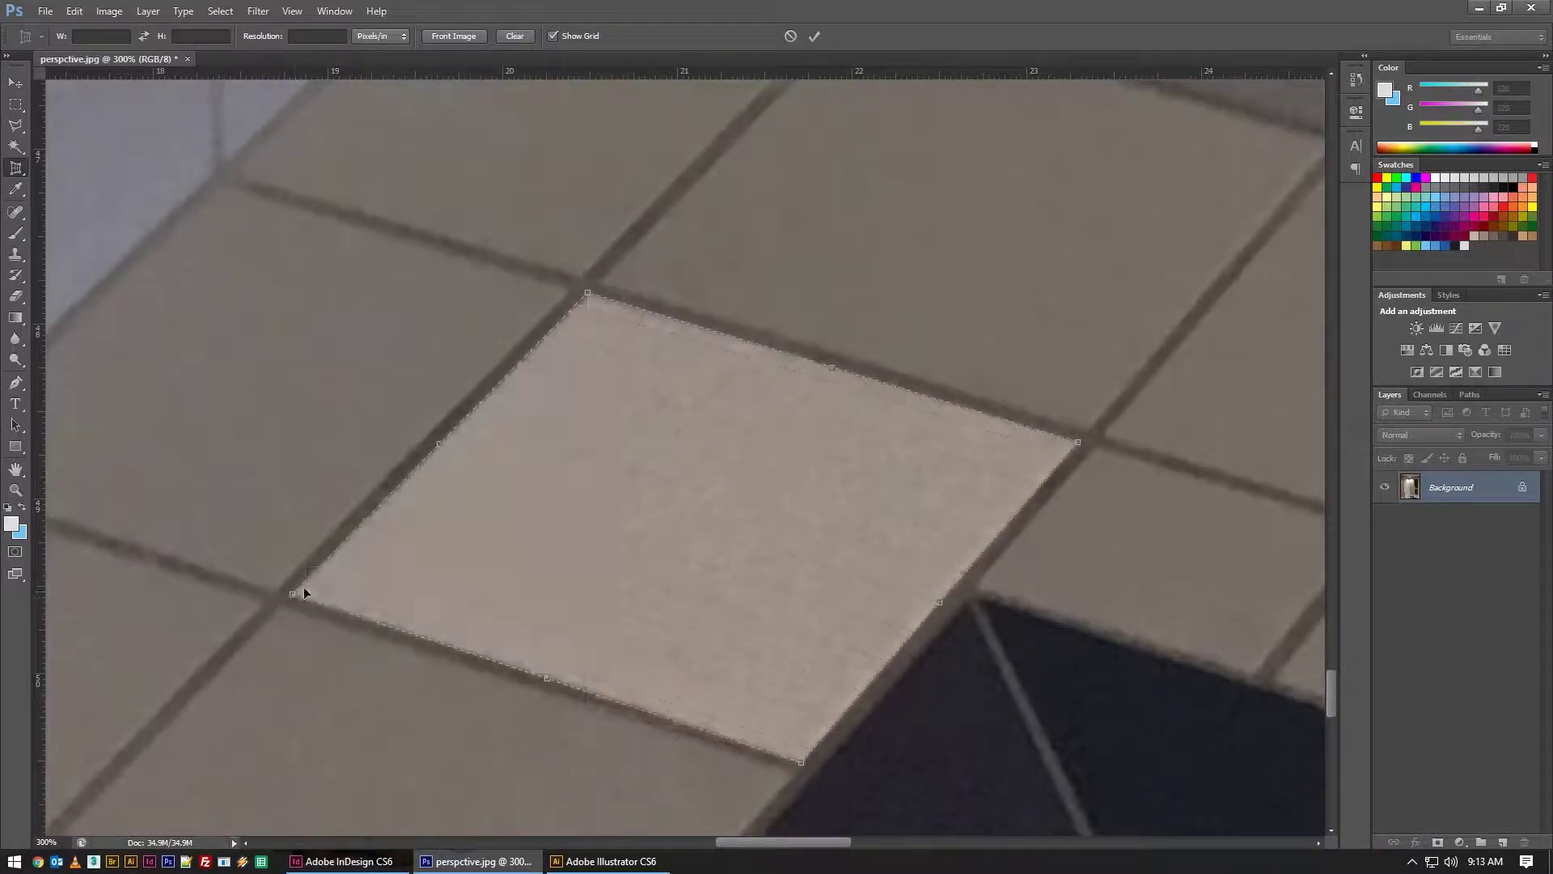
{"action": "scroll", "coordinate": [663, 429], "scroll_direction": "down", "scroll_amount": 6}
{"action": "key", "text": "Return"}
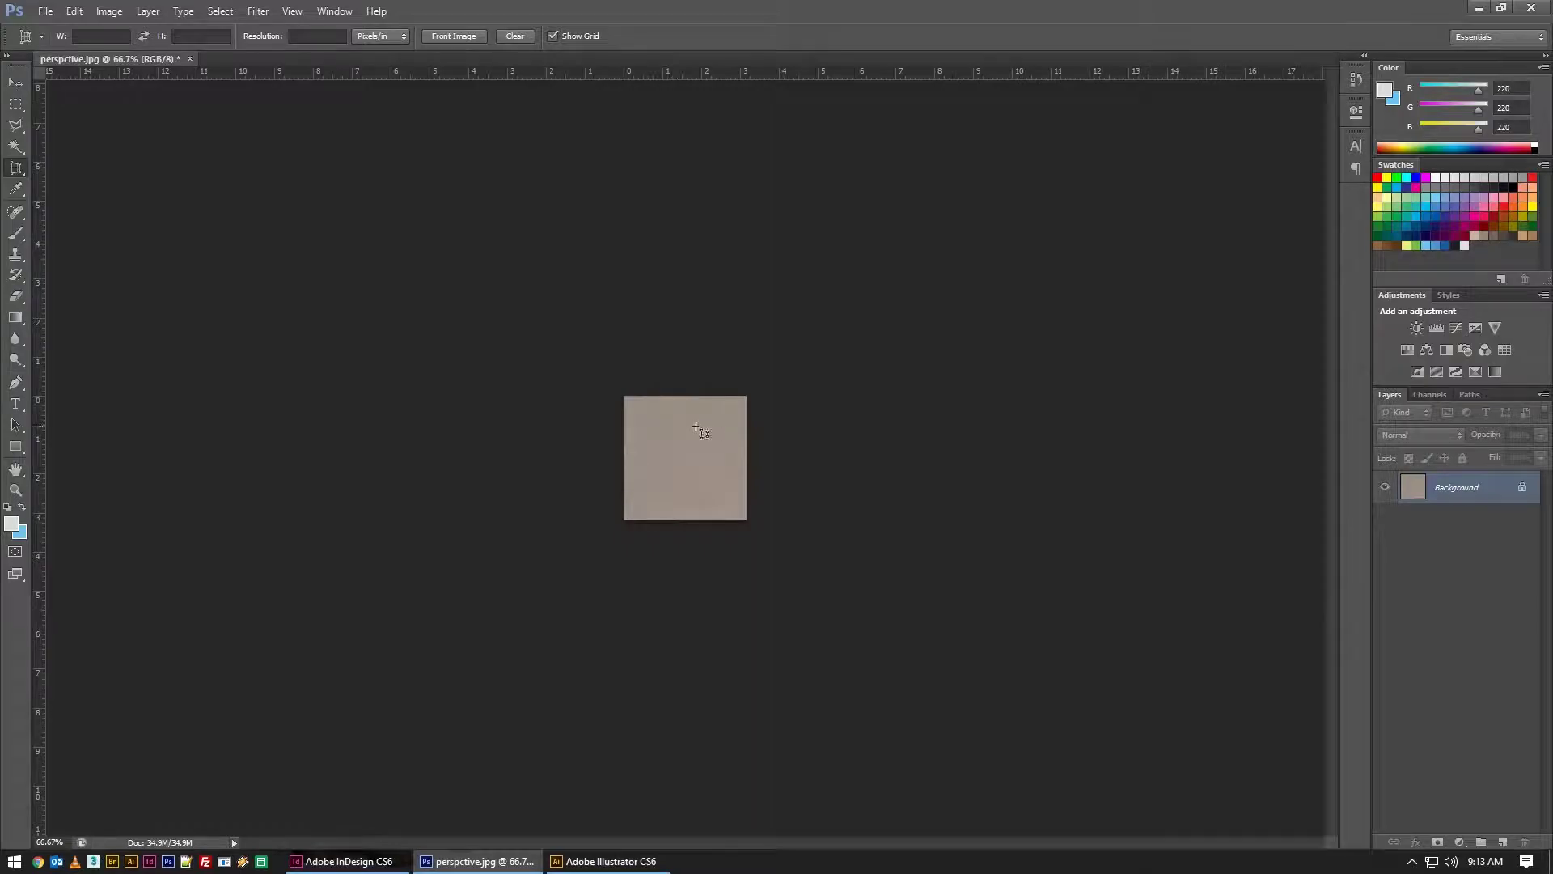
- In Image Size, enter a 6-inch document width to read the tile's 6.053-inch height, then cancel
{"action": "double_click", "coordinate": [121, 21]}
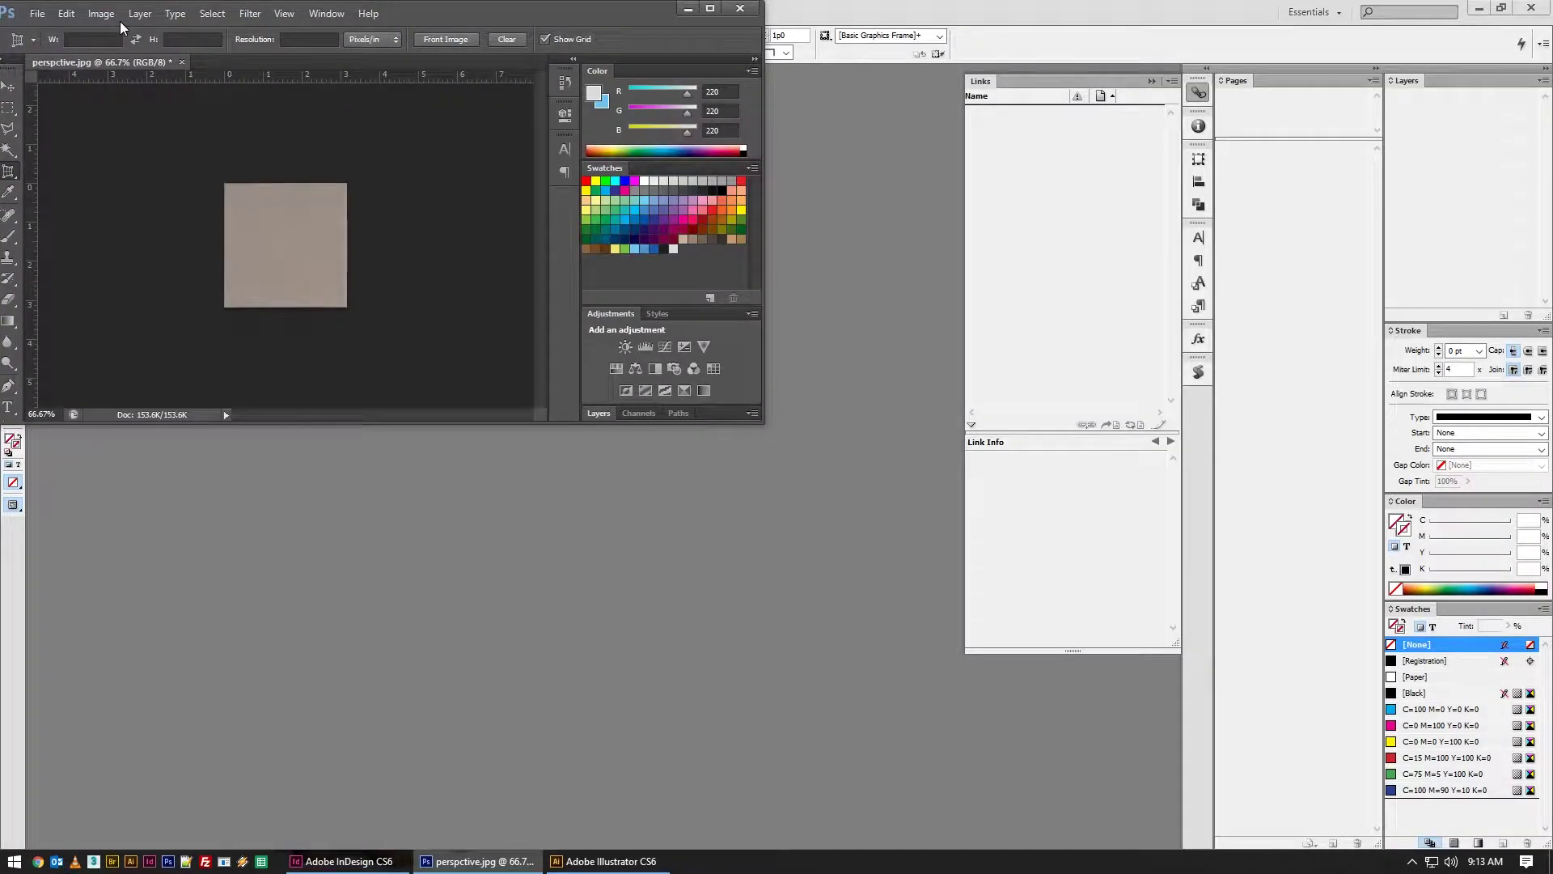
{"action": "double_click", "coordinate": [119, 21]}
{"action": "left_click", "coordinate": [109, 11]}
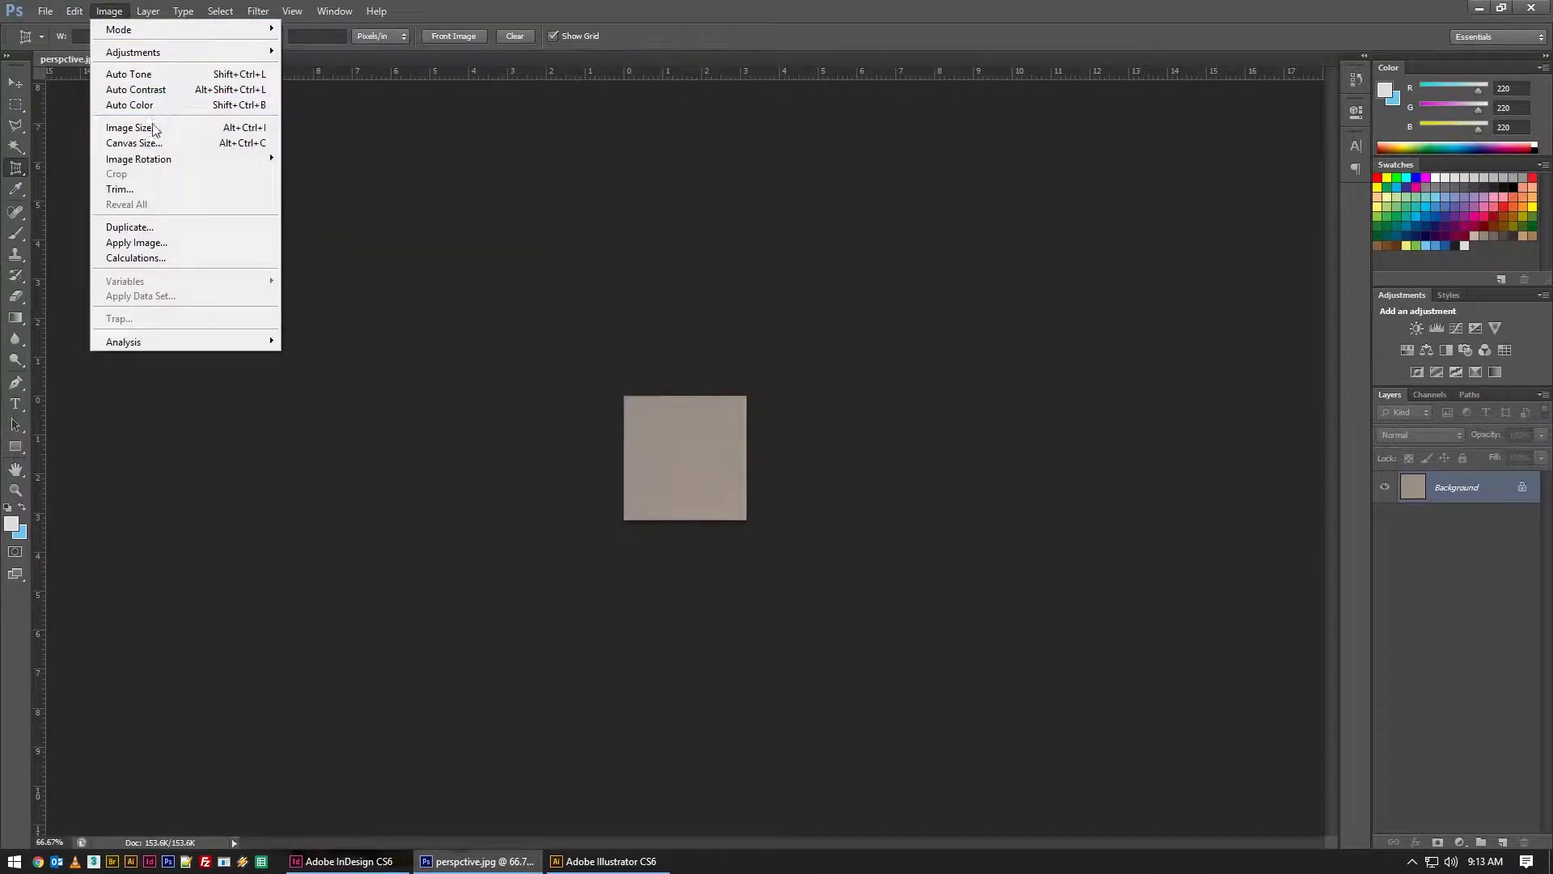
{"action": "left_click", "coordinate": [138, 127]}
{"action": "left_click_drag", "start_coordinate": [709, 318], "coordinate": [588, 315]}
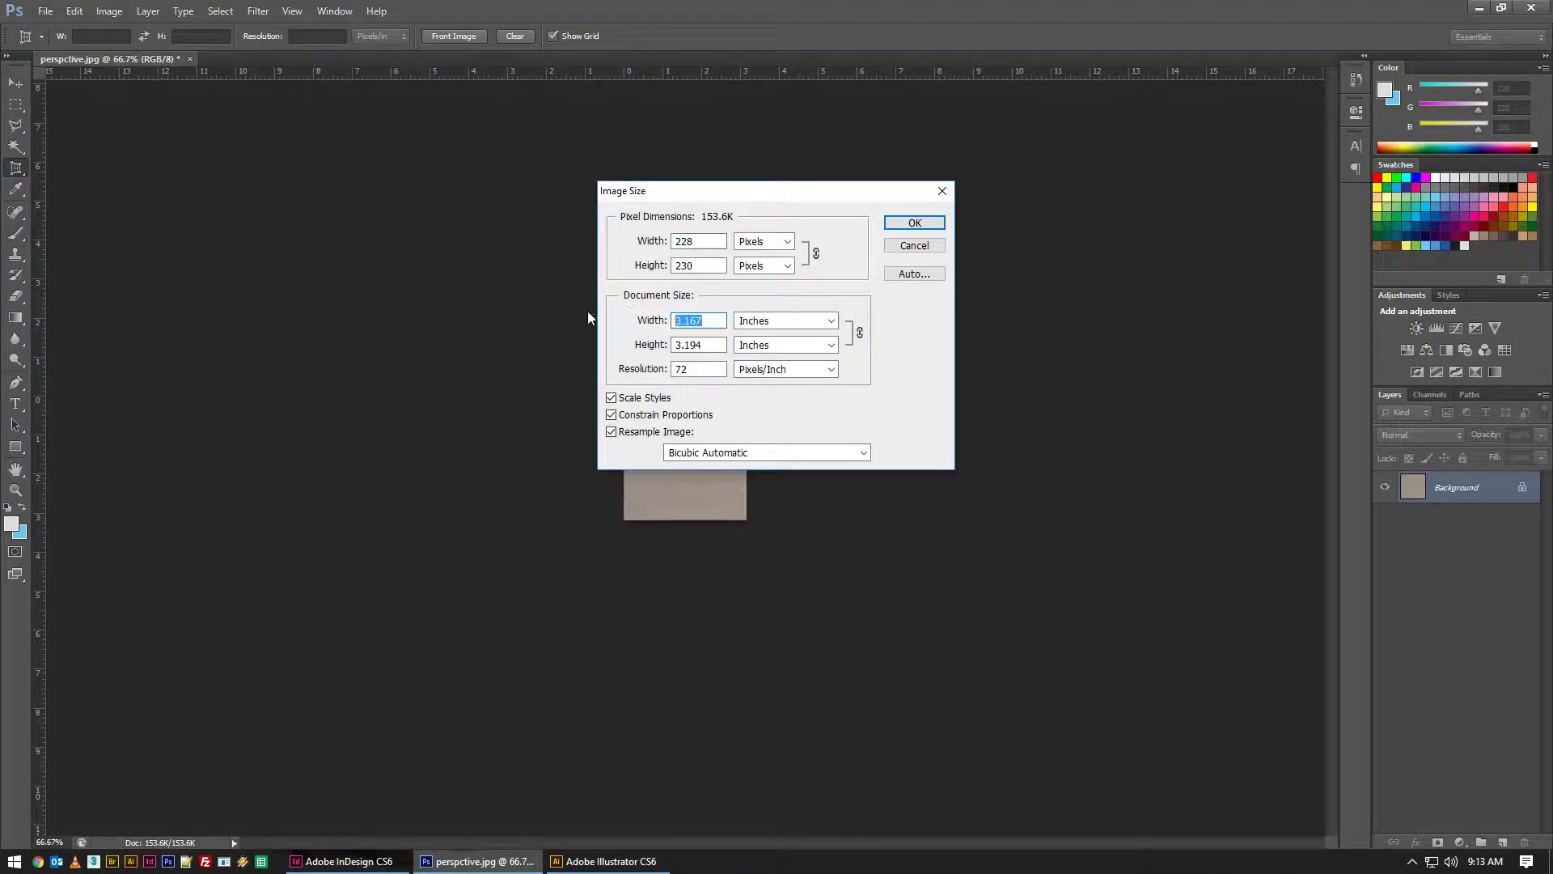
{"action": "type", "text": "6"}
{"action": "key", "text": "Tab"}
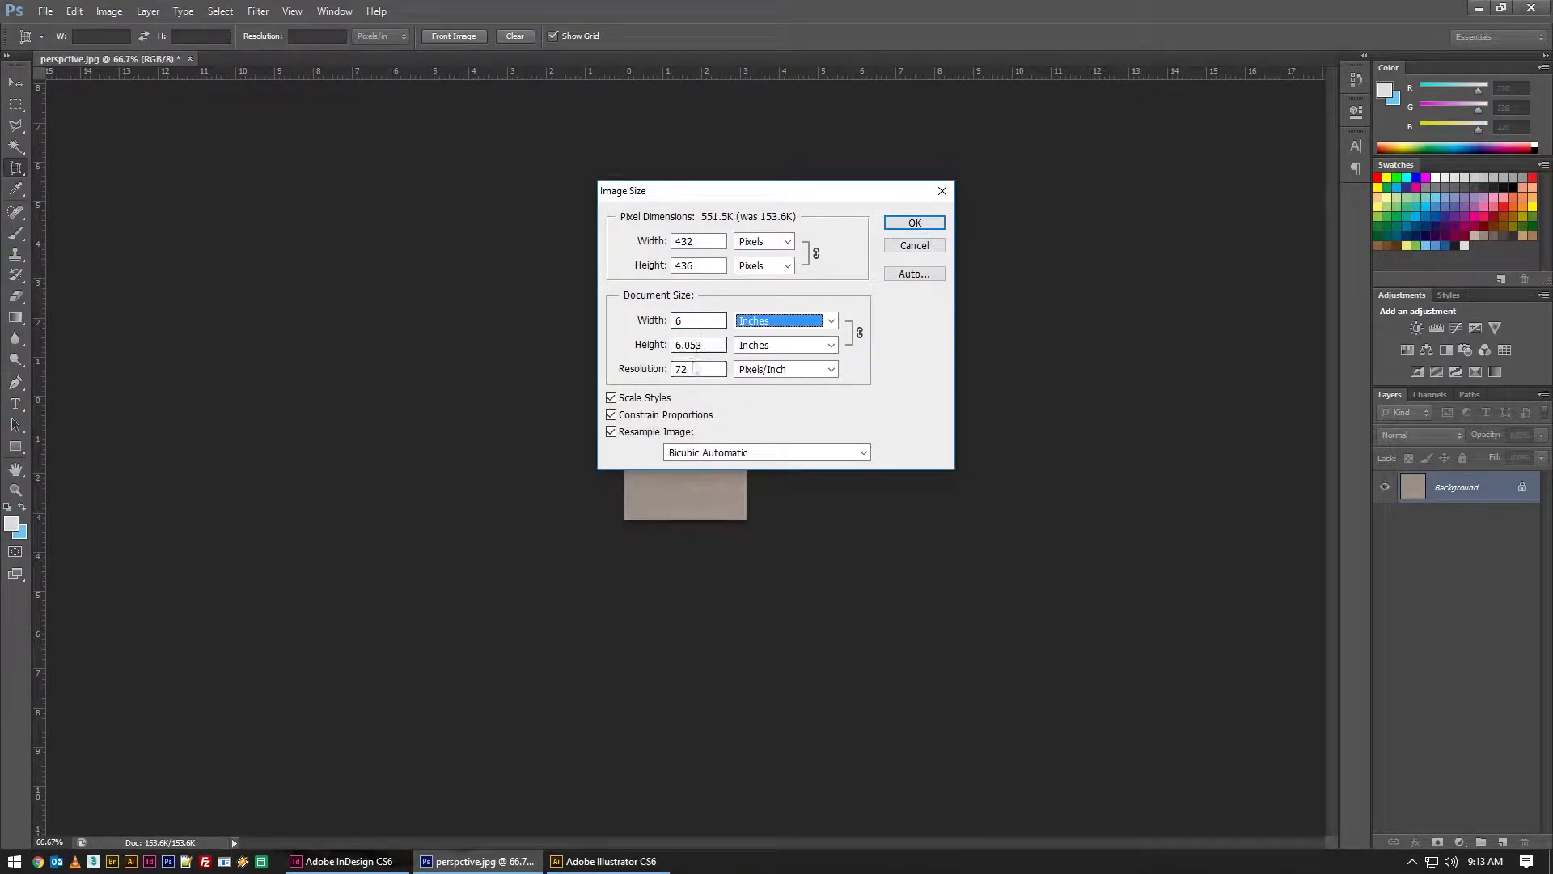
{"action": "left_click_drag", "start_coordinate": [777, 191], "coordinate": [1019, 201]}
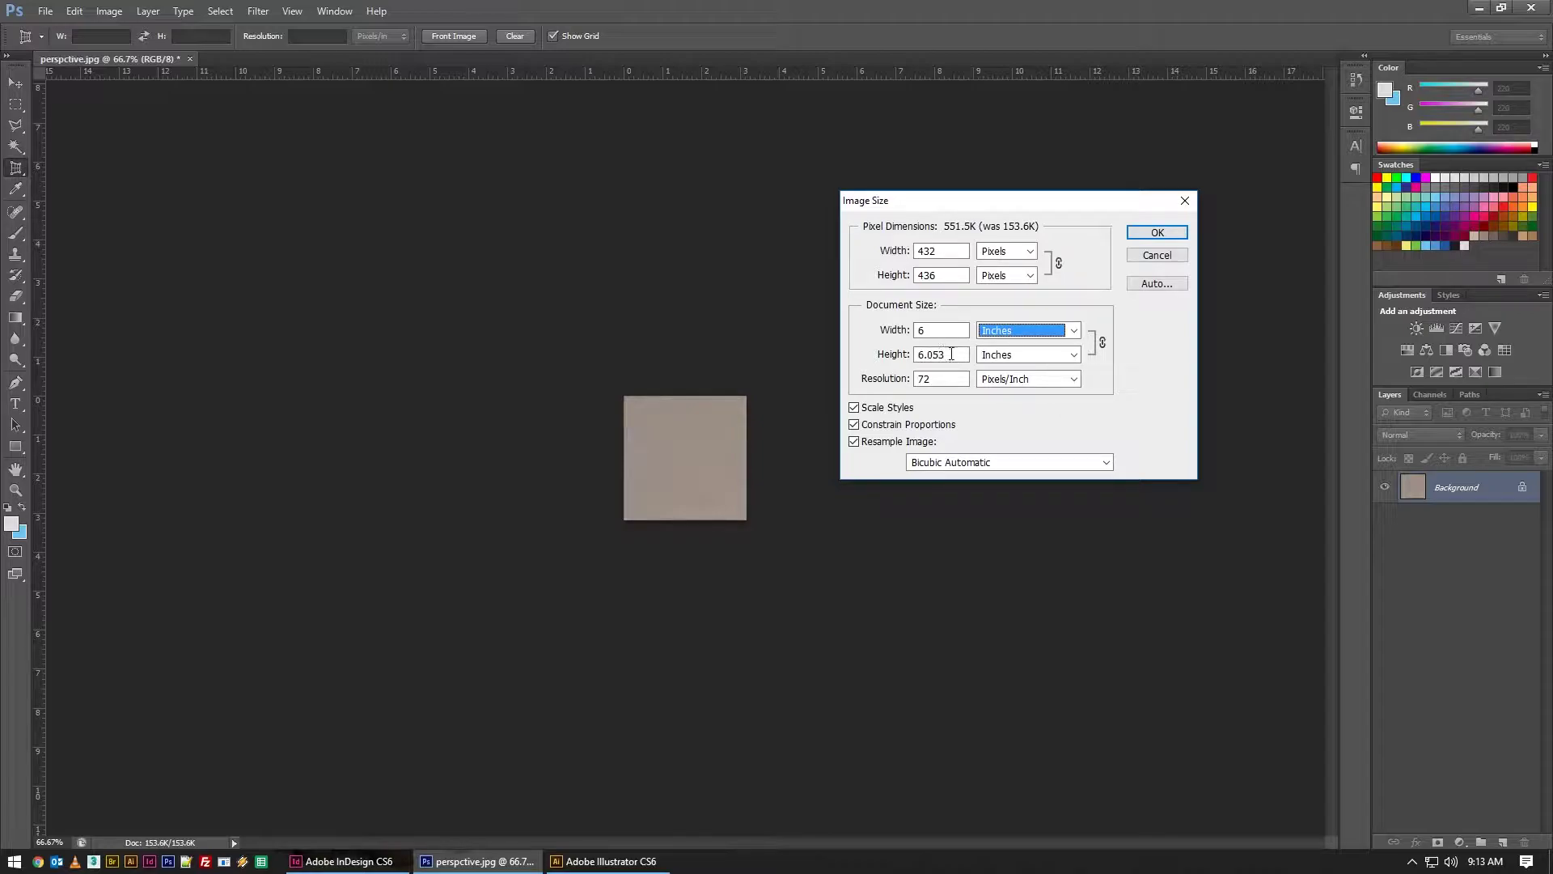
{"action": "left_click", "coordinate": [1157, 255]}
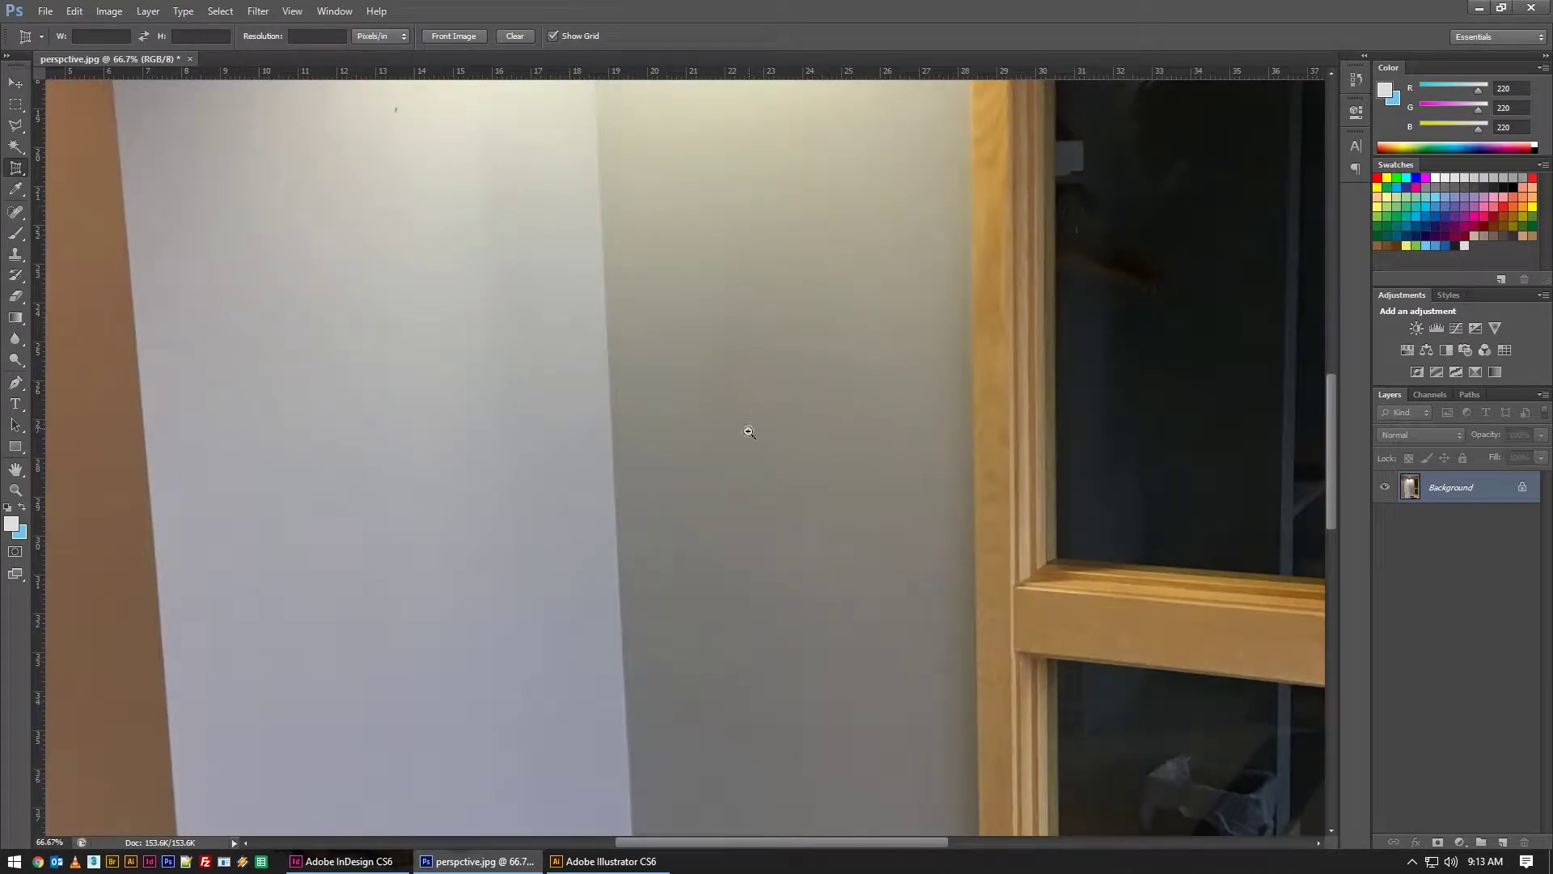
{"action": "scroll", "coordinate": [745, 423], "scroll_direction": "down", "scroll_amount": 3}
{"action": "left_click_drag", "start_coordinate": [755, 520], "coordinate": [713, 466]}
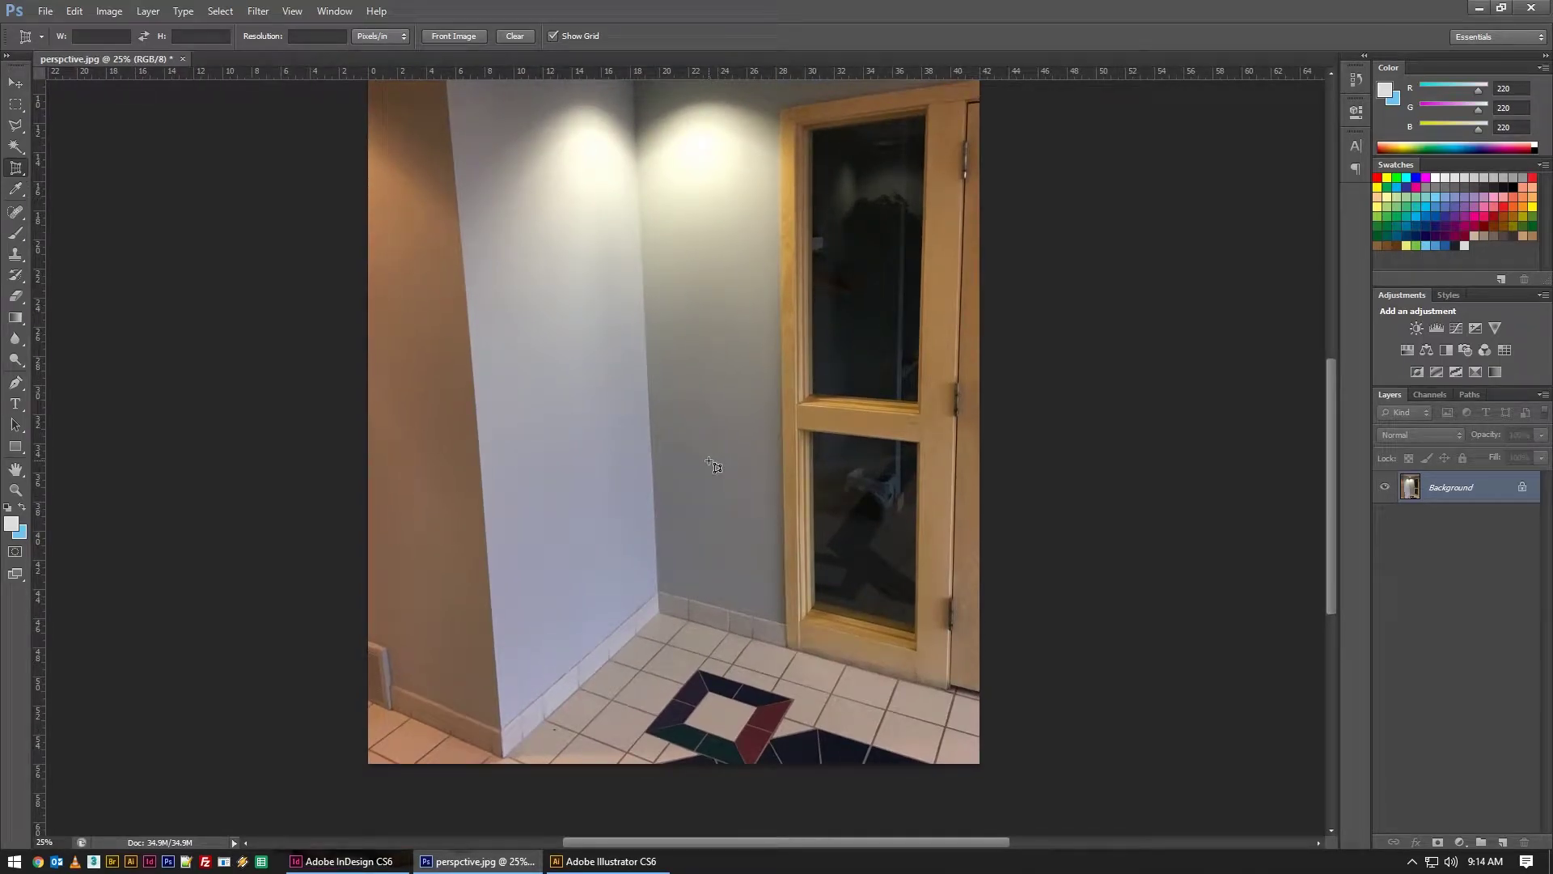
{"action": "left_click_drag", "start_coordinate": [775, 425], "coordinate": [768, 418]}
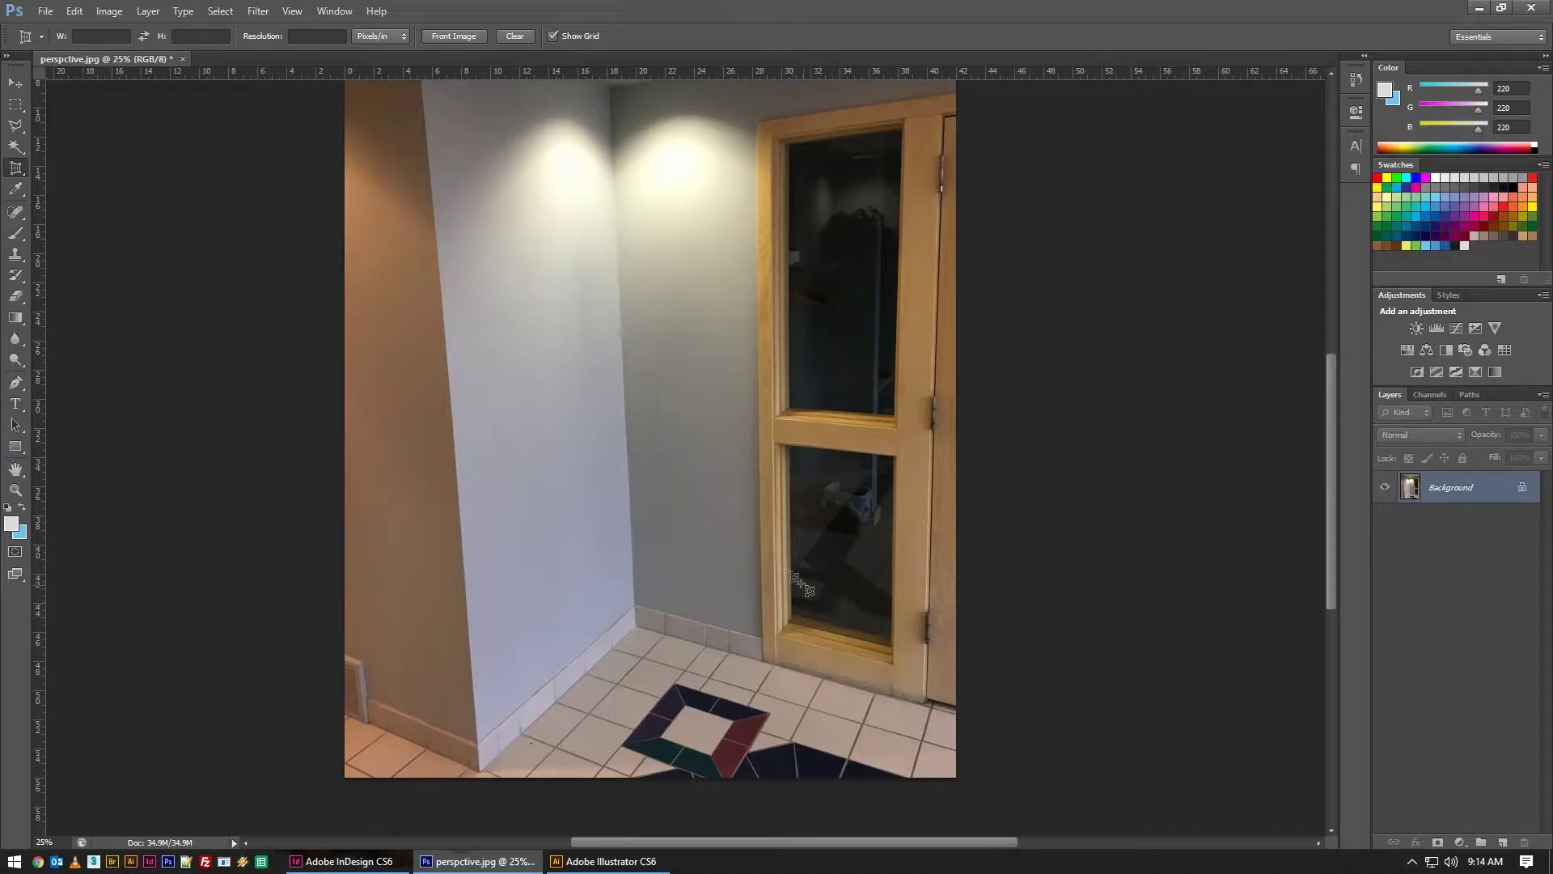
{"action": "left_click", "coordinate": [16, 83]}
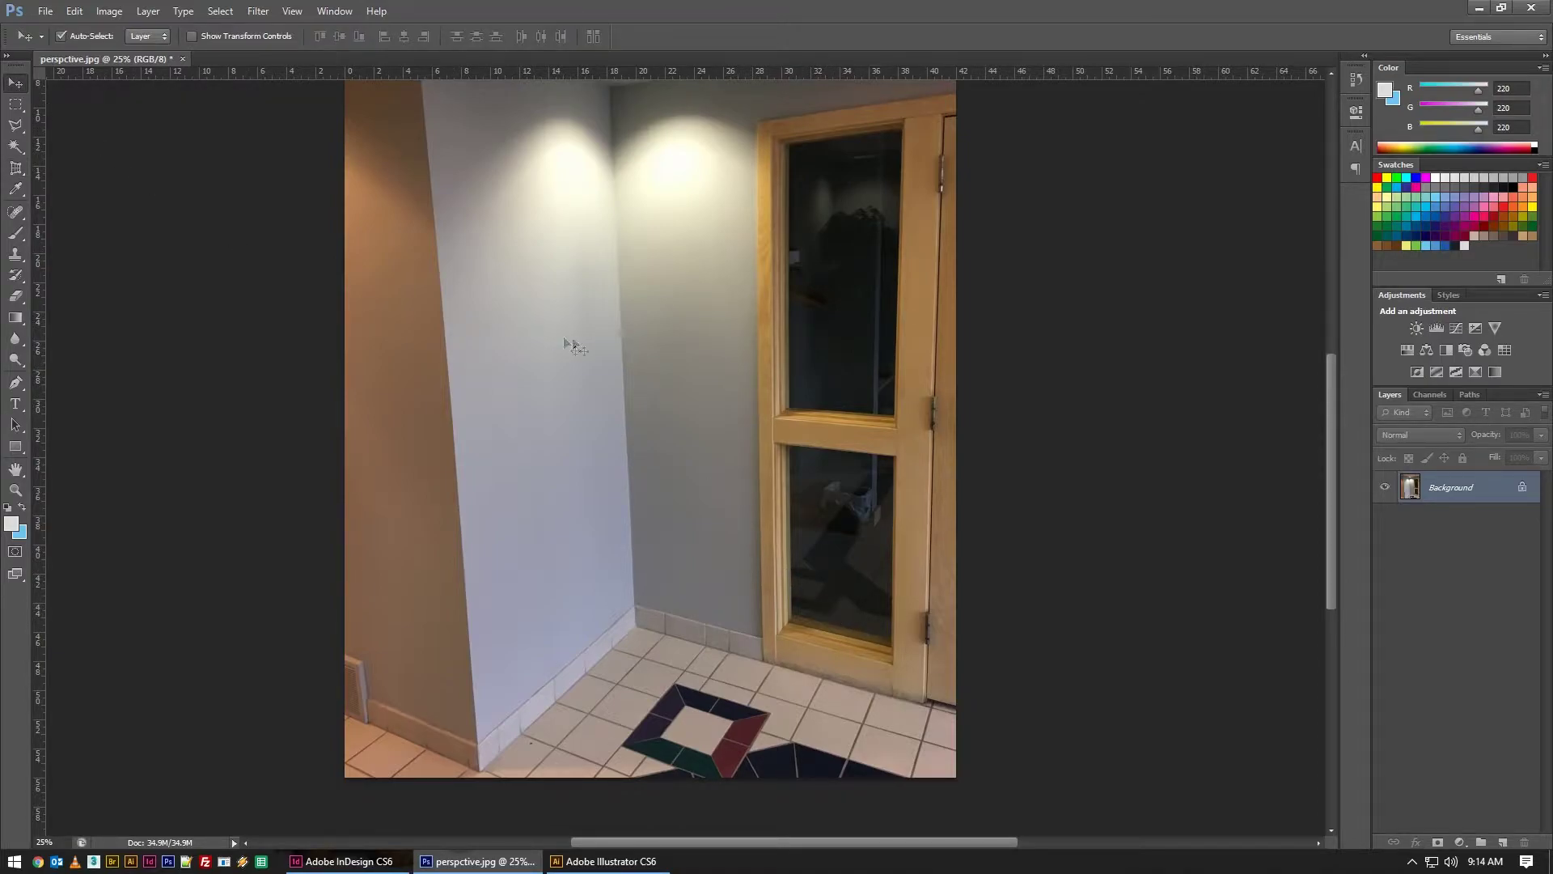